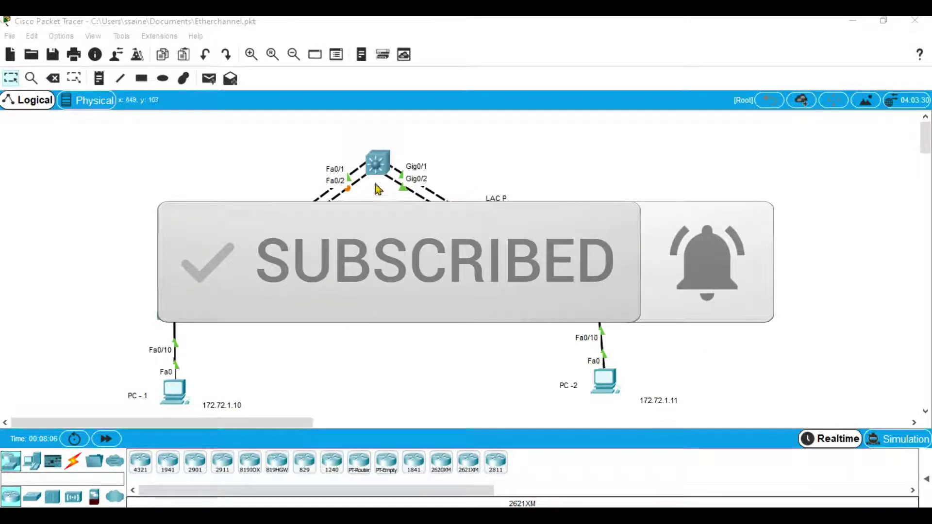
Step: Open the ACCESS-SW1 command line, enter privileged mode and display the full spanning-tree information
click(165, 320)
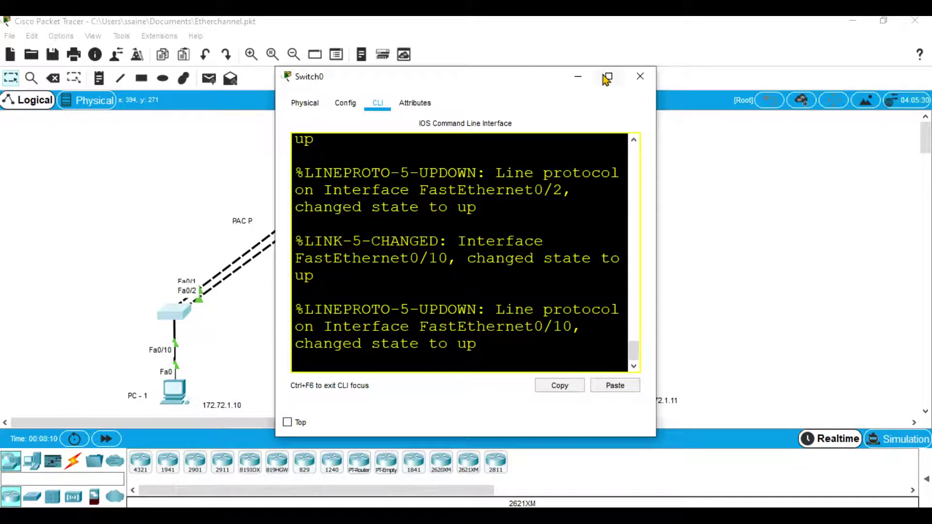
click(608, 77)
key(Return)
key(Return)
text(en)
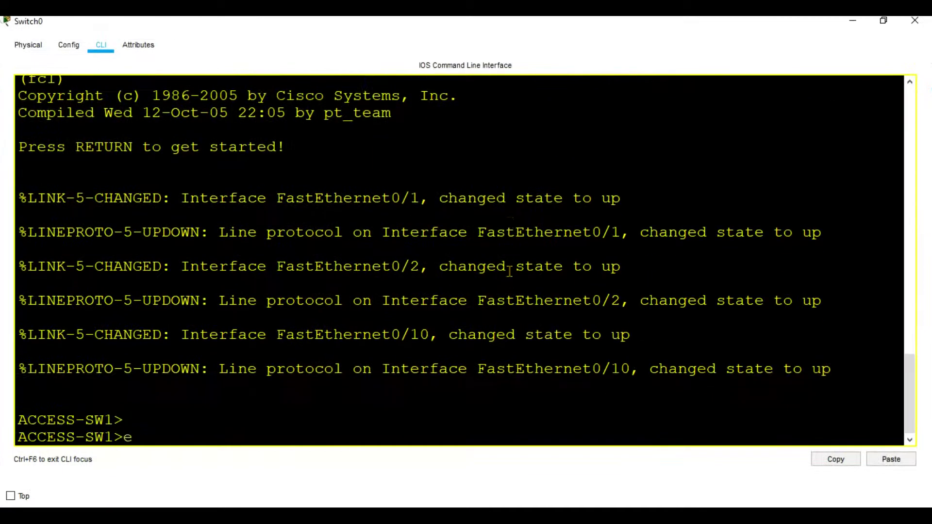
key(Return)
key(Return)
text(sh sp)
key(Tab)
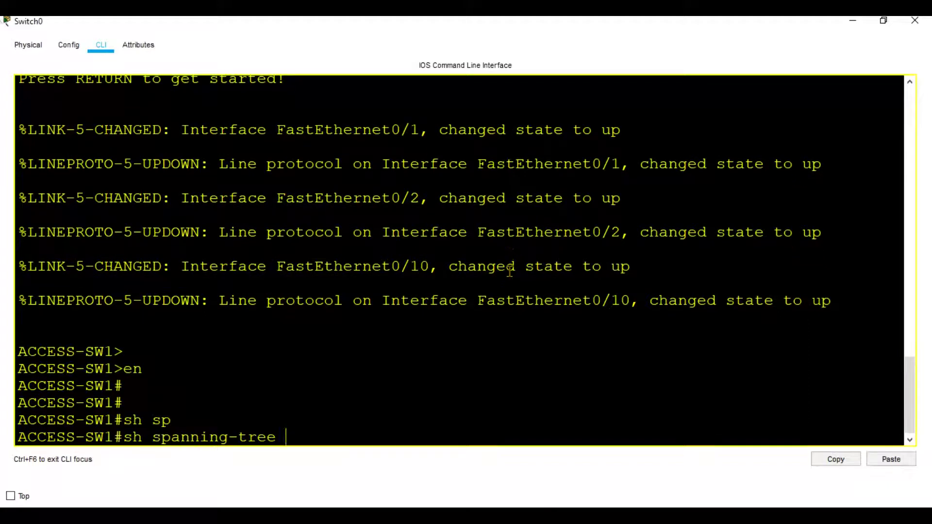
key(Return)
key(space)
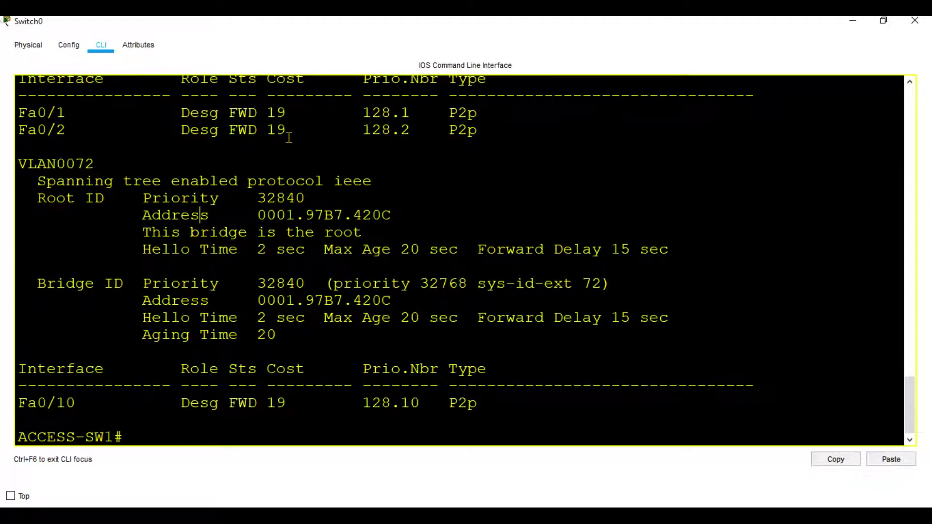
Step: Examine the Fa0/1 and Fa0/2 entries and the VLAN0072 Root ID section in ACCESS-SW1's spanning-tree output, comparing with the topology
drag(19, 112, 54, 133)
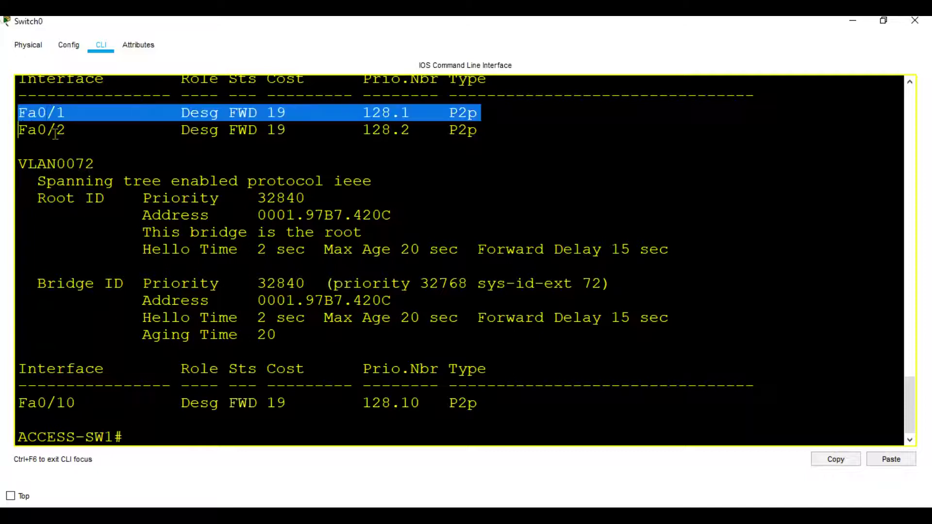
double_click(55, 133)
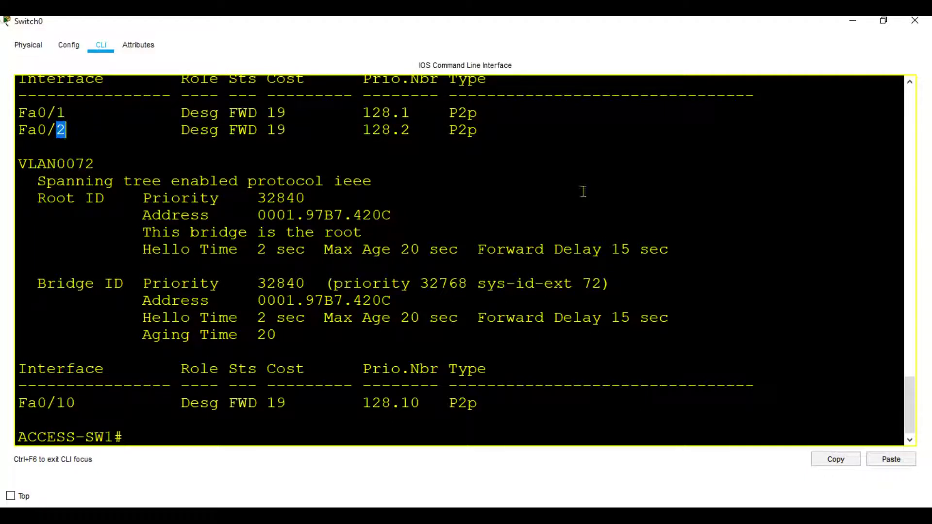
click(848, 25)
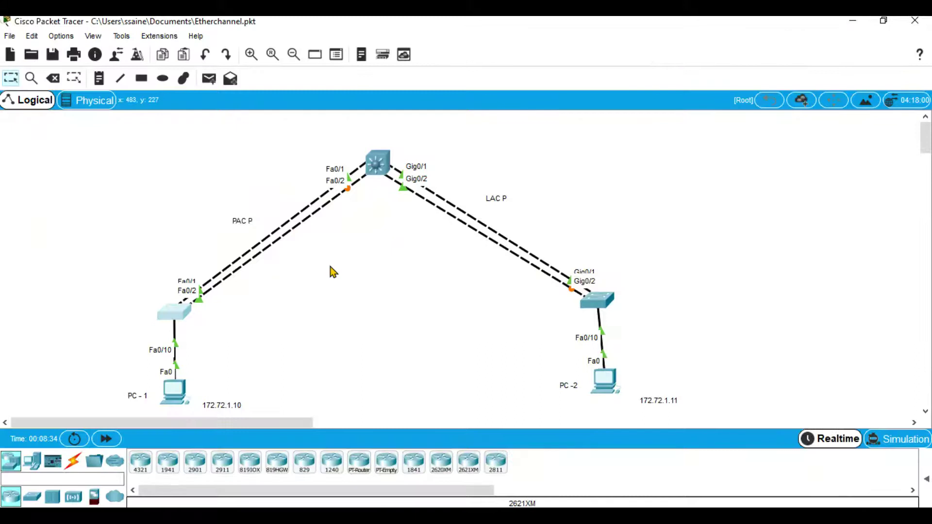
click(179, 309)
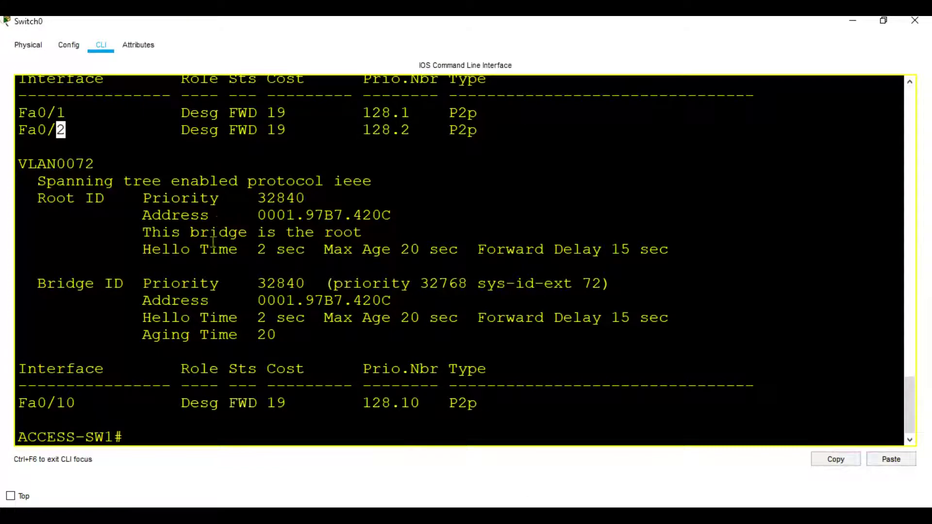
drag(363, 232, 140, 240)
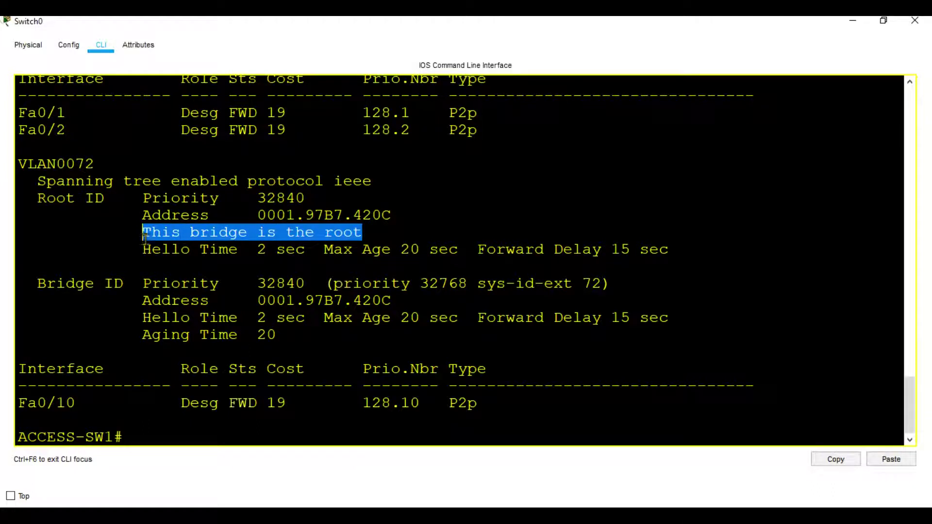
click(850, 22)
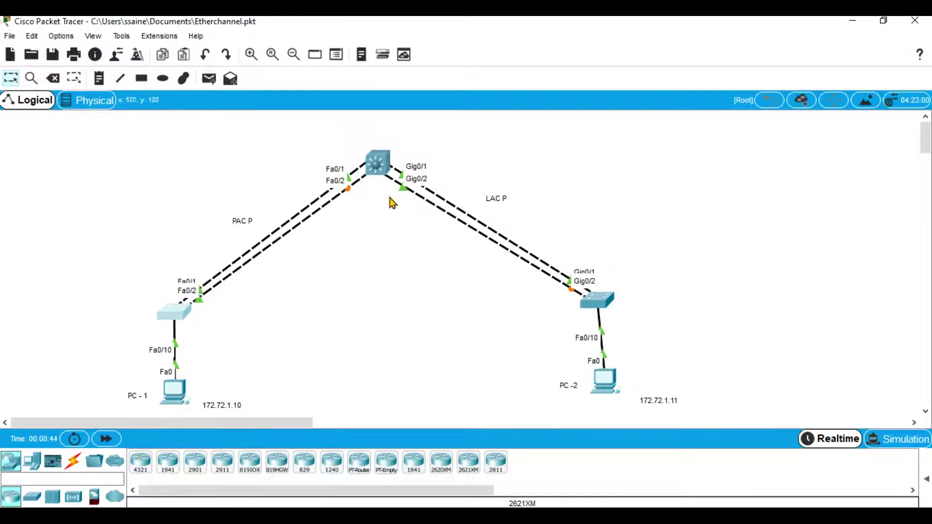
Step: Open the multilayer switch DIST-SW1's command line, enter privileged mode and display its spanning-tree information
click(382, 171)
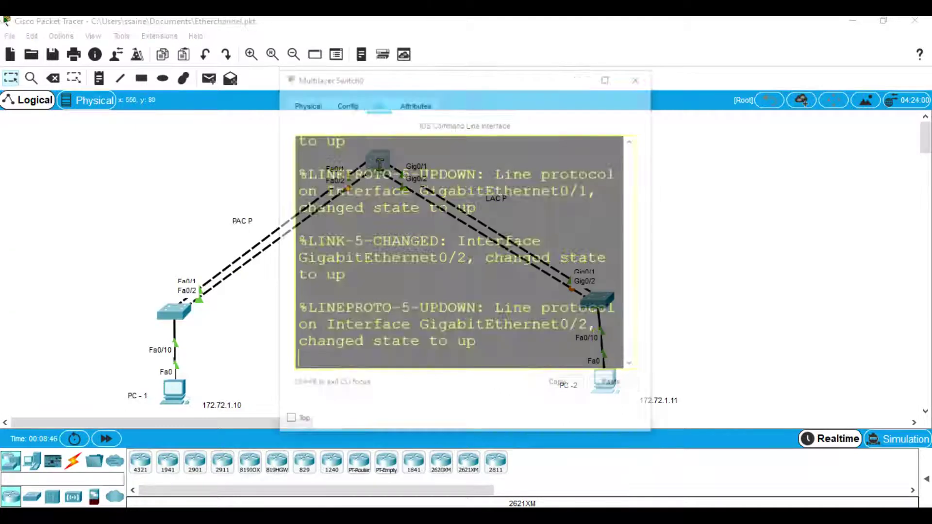
click(608, 77)
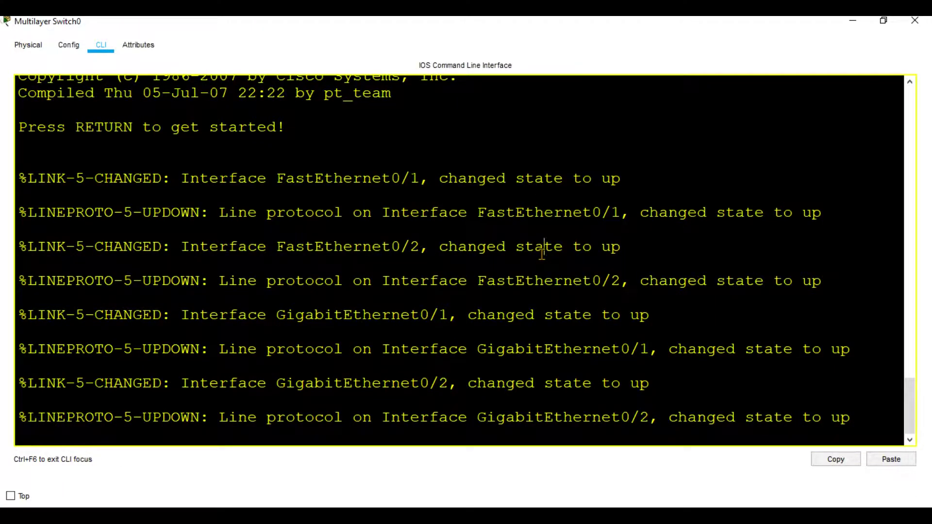
key(Return)
key(Return)
text(en)
key(Return)
text(sh sp)
key(Tab)
key(Return)
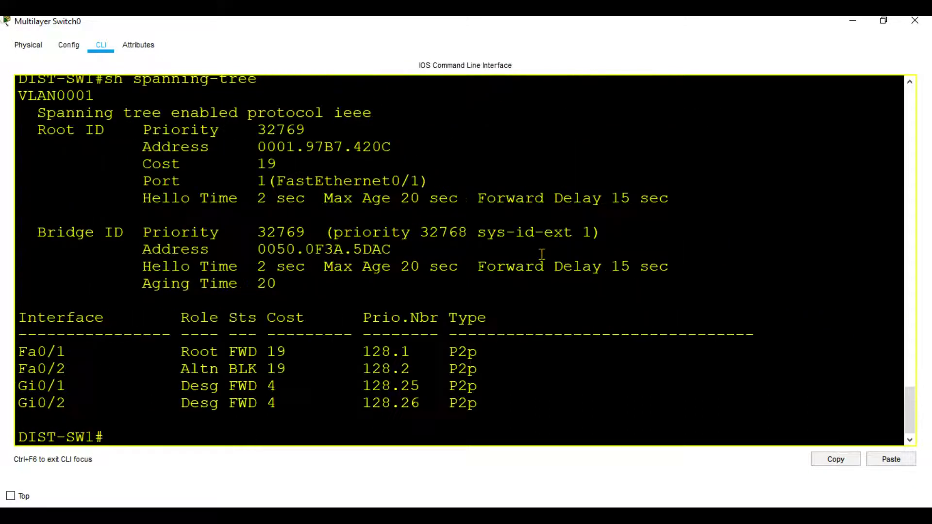
Step: Examine the Fa0/2 port status in DIST-SW1's spanning-tree output and compare it with the link in the topology
double_click(245, 373)
click(853, 22)
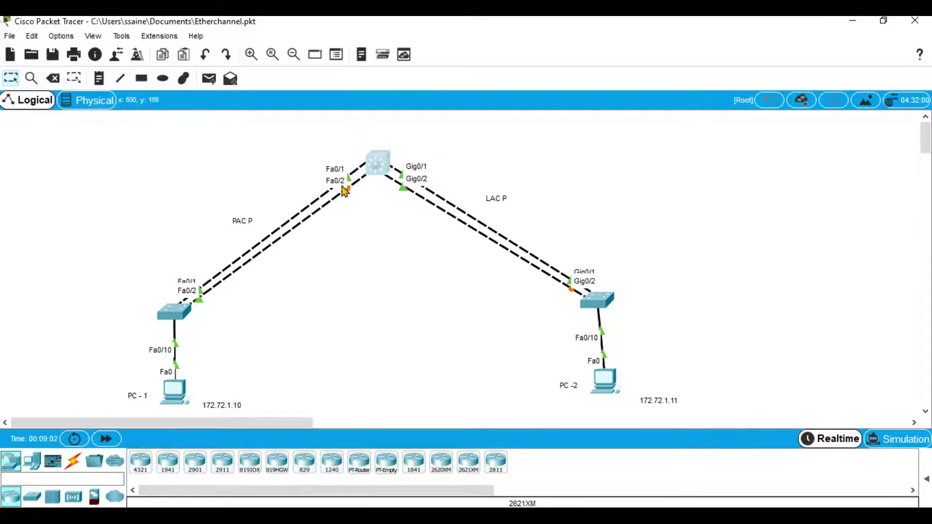
click(380, 170)
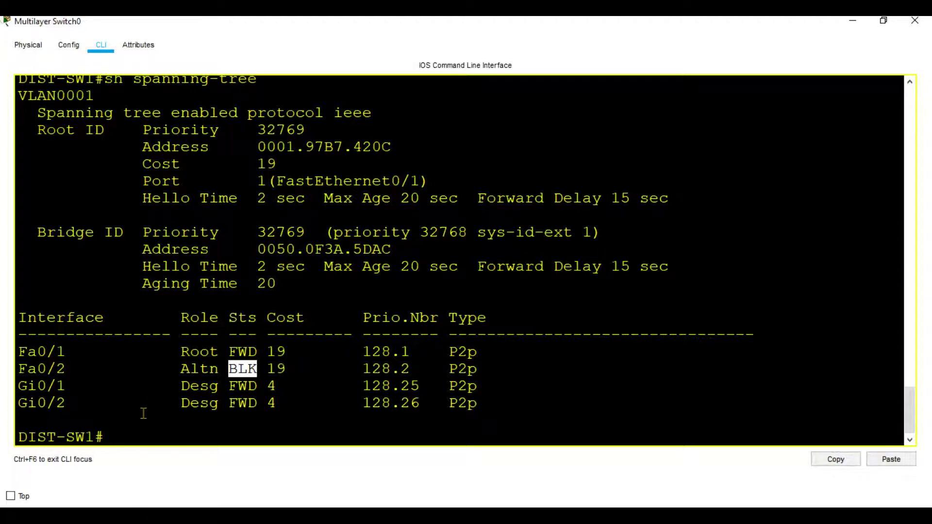
double_click(233, 370)
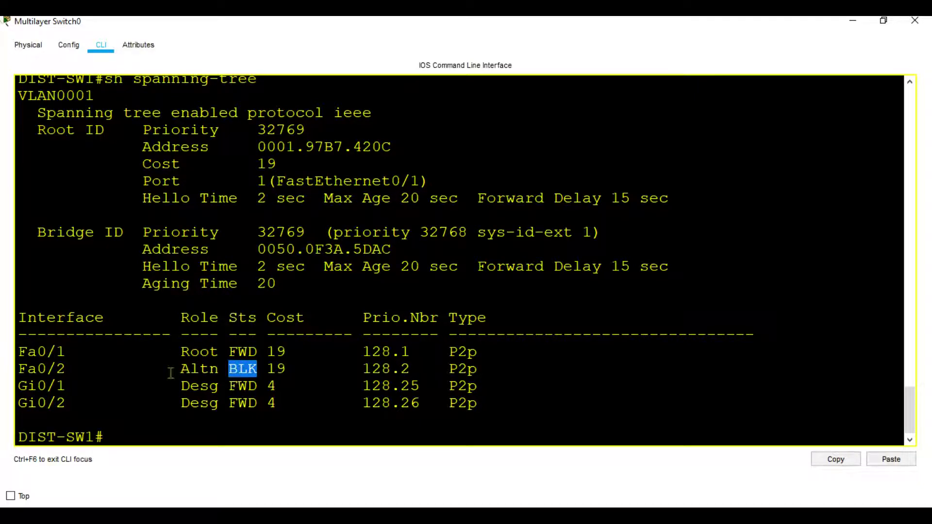
click(844, 22)
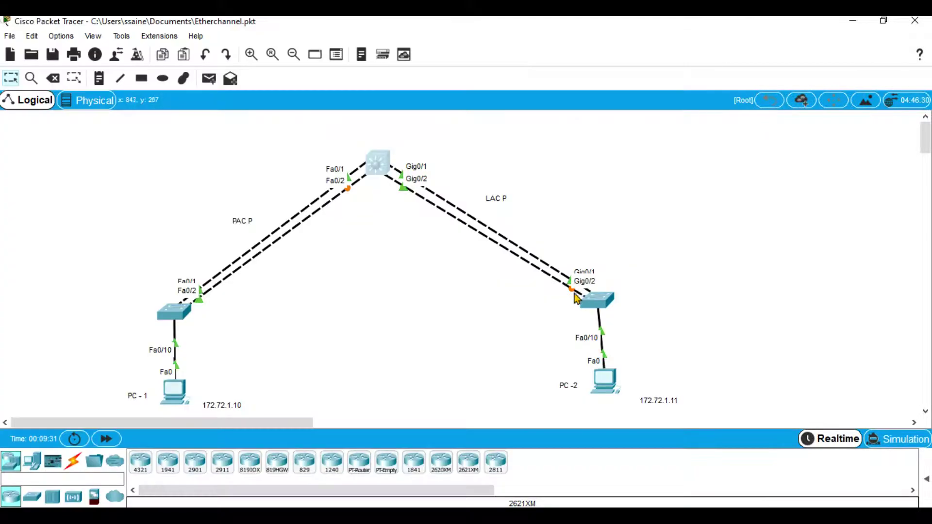
Step: Open the ACCESS-SW2 command line, enter privileged mode and display its spanning-tree information
click(596, 299)
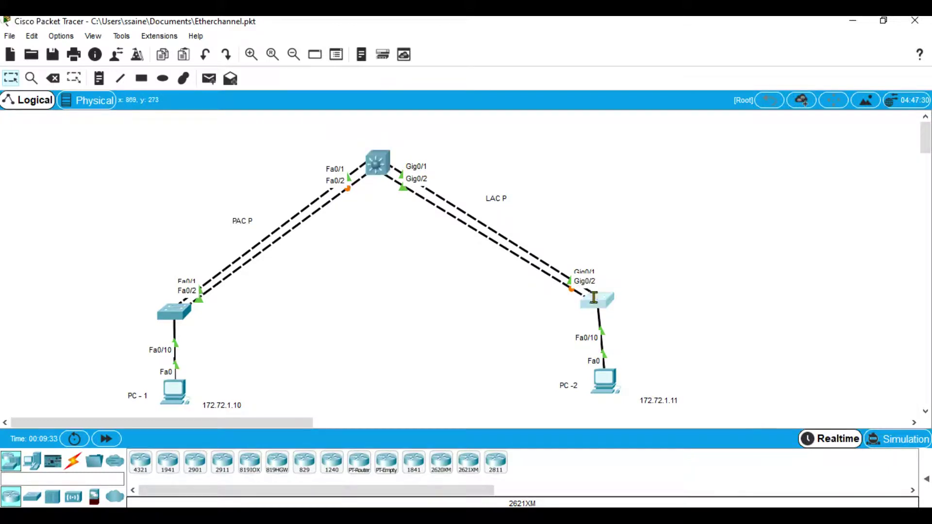
click(610, 78)
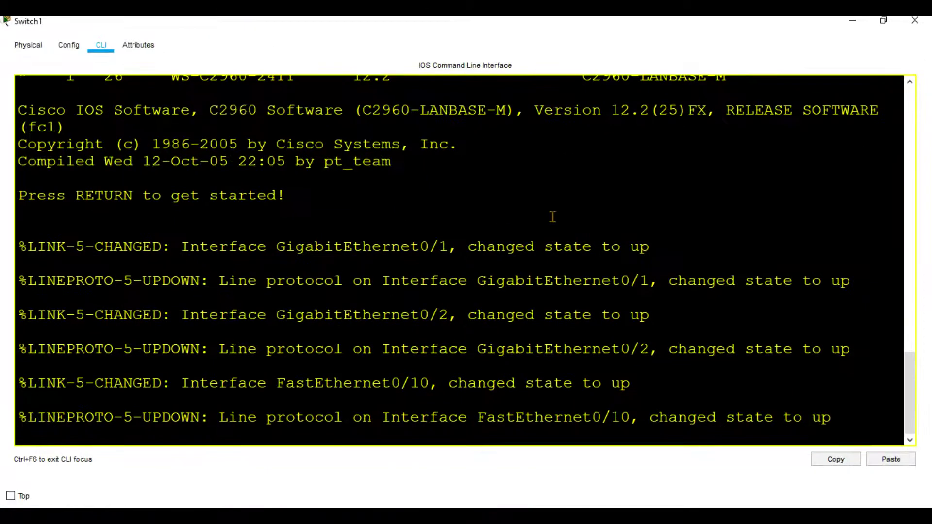
key(Return)
key(Return)
text(en)
key(Return)
text(sh sp)
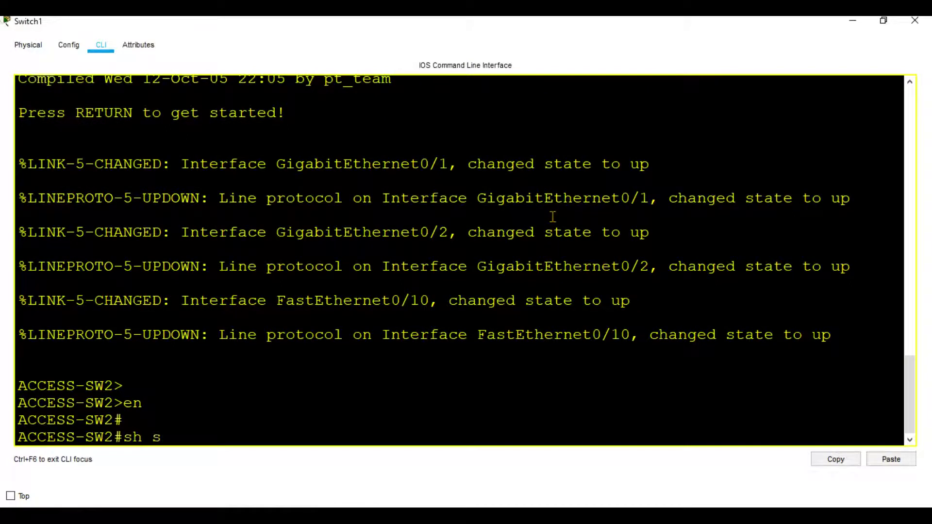
key(Tab)
key(Return)
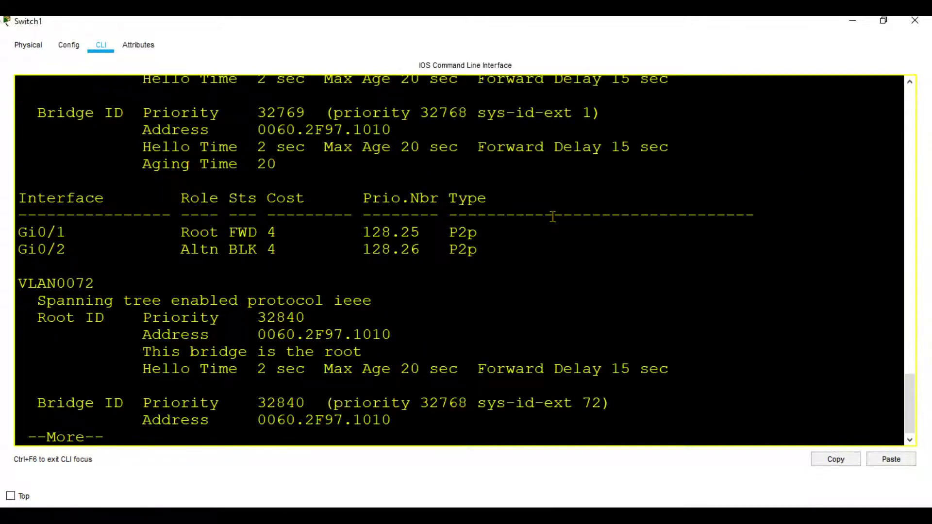
Step: Examine Gi0/2's role and status in ACCESS-SW2's spanning-tree output, and switch to the LACP modes slide in Photos
double_click(42, 252)
double_click(214, 250)
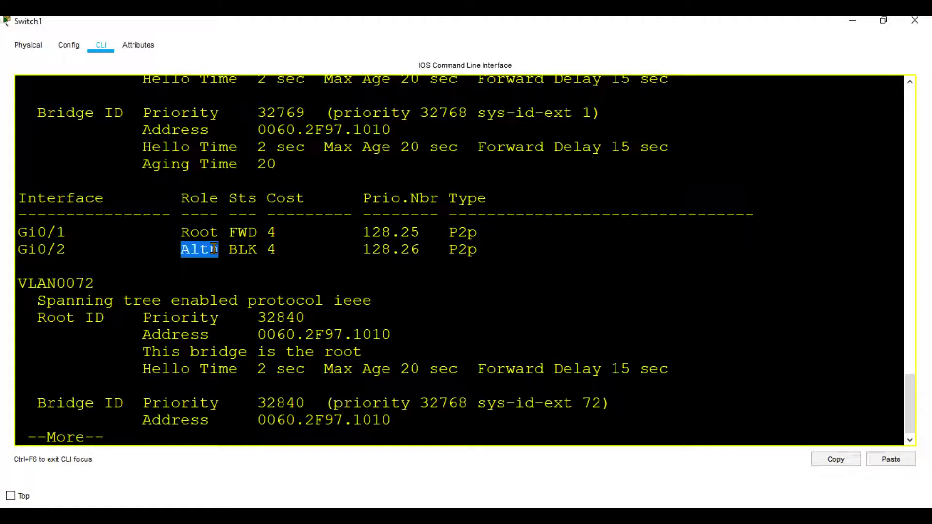
double_click(247, 249)
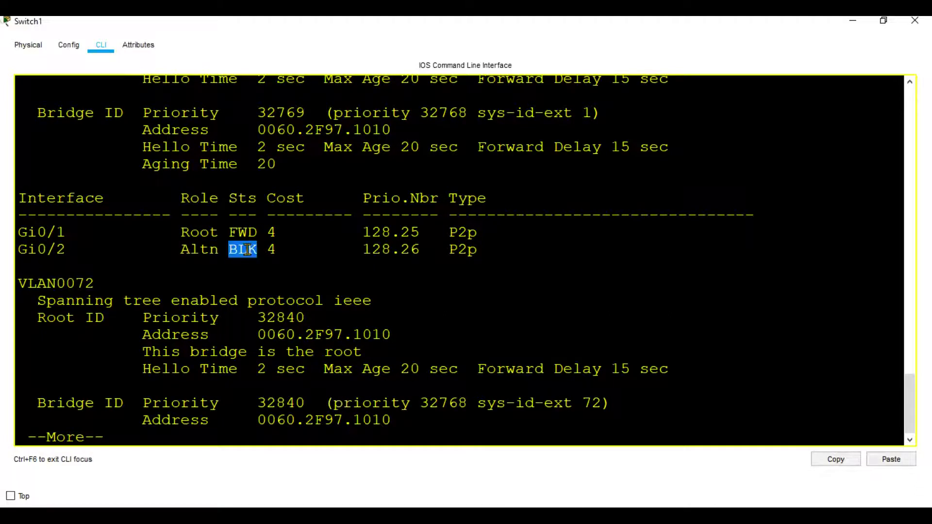
click(853, 24)
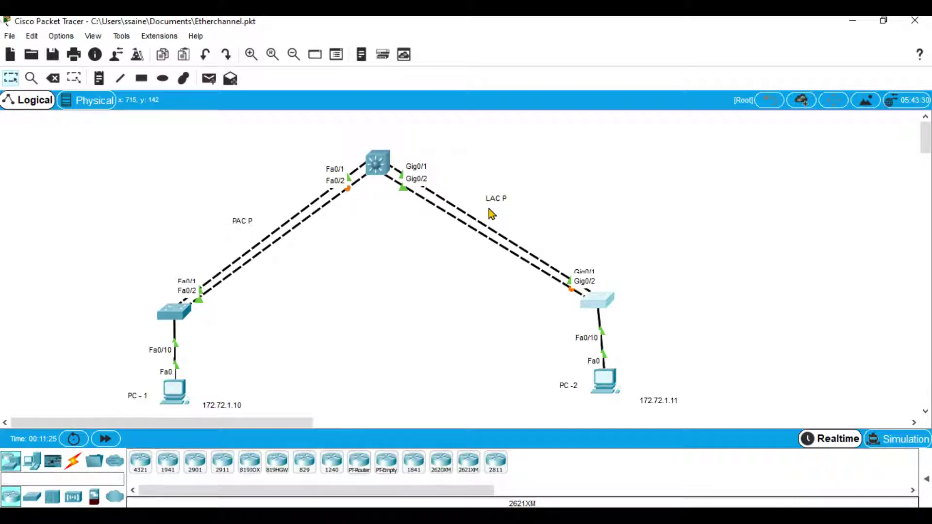
key(alt+Tab)
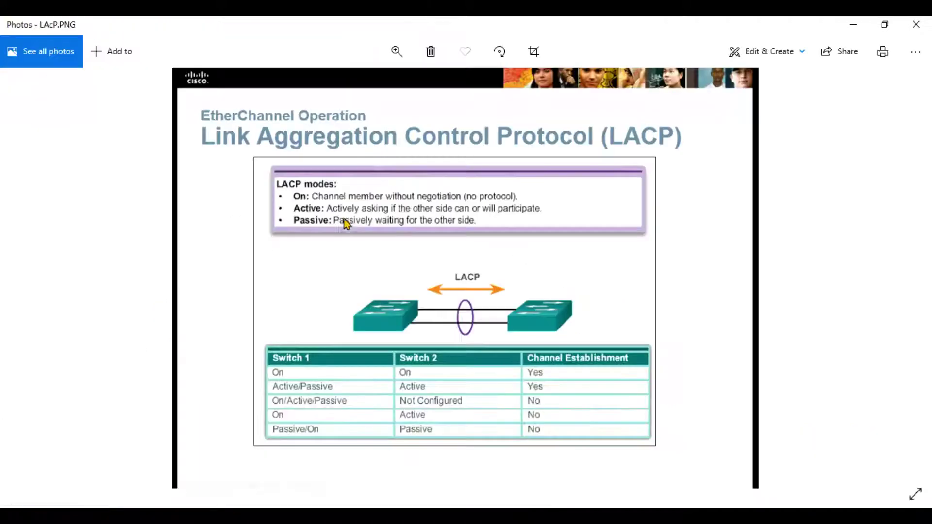
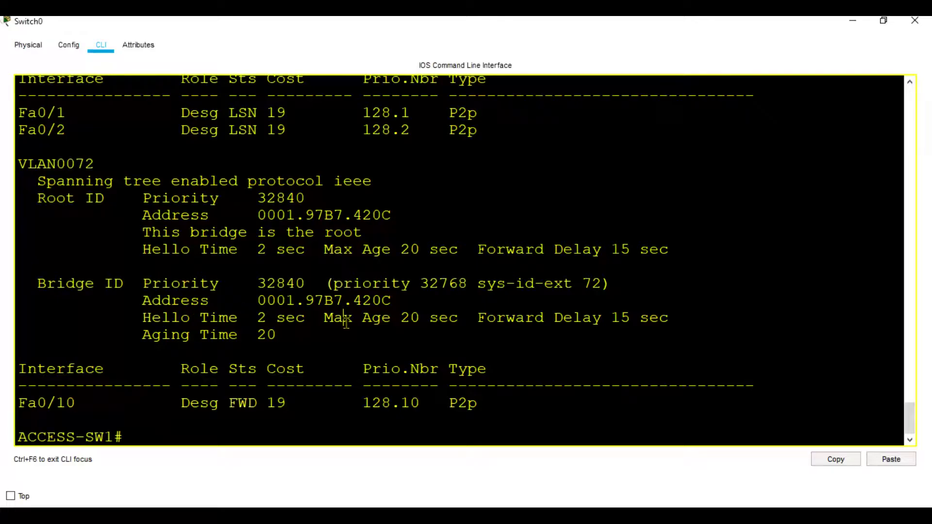
Step: Enter global configuration mode on ACCESS-SW1 and shut down the interface range fa0/1-2
text(config t)
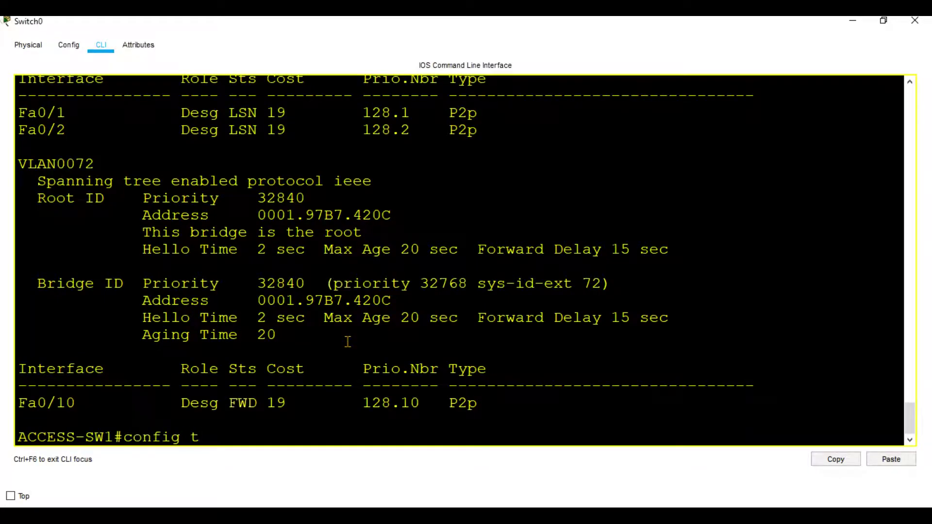
key(Return)
key(Return)
text(int ran)
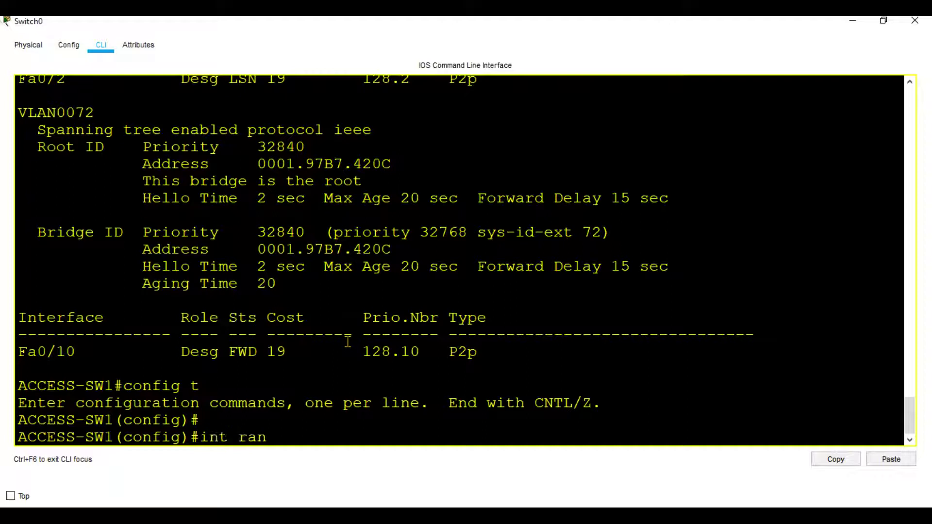
text(ge fa0/1-2)
key(Return)
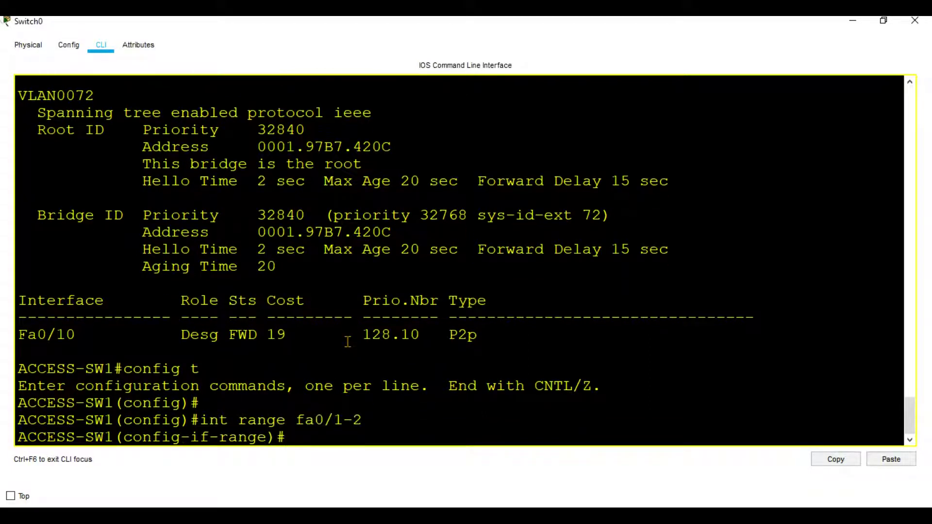
text(shu)
key(Return)
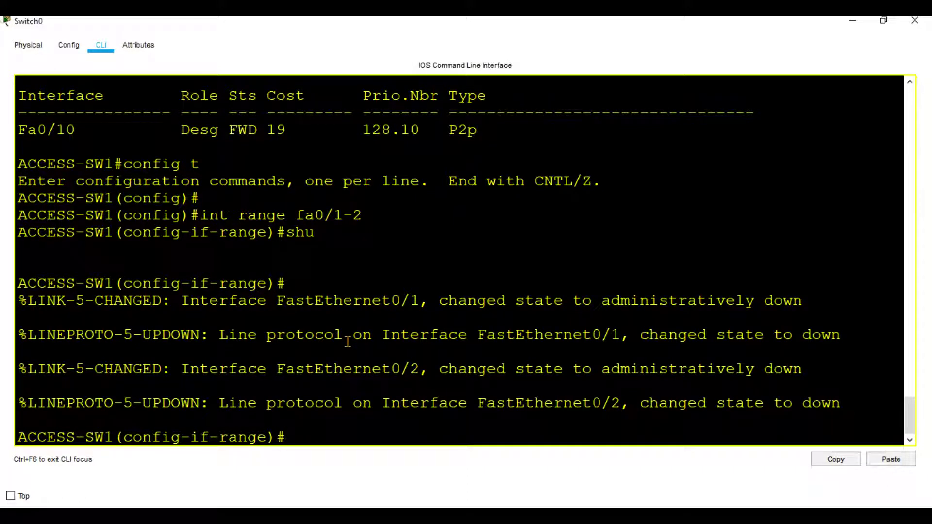
Step: Assign the fa0/1-2 interface range to channel-group 1 in desirable mode and exit the range configuration
text(channel-g)
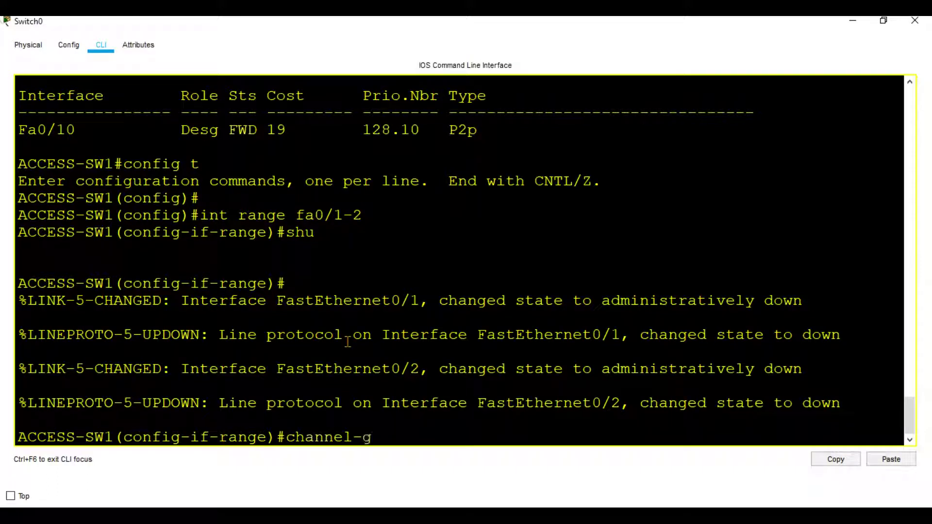
text(roup 1 mod)
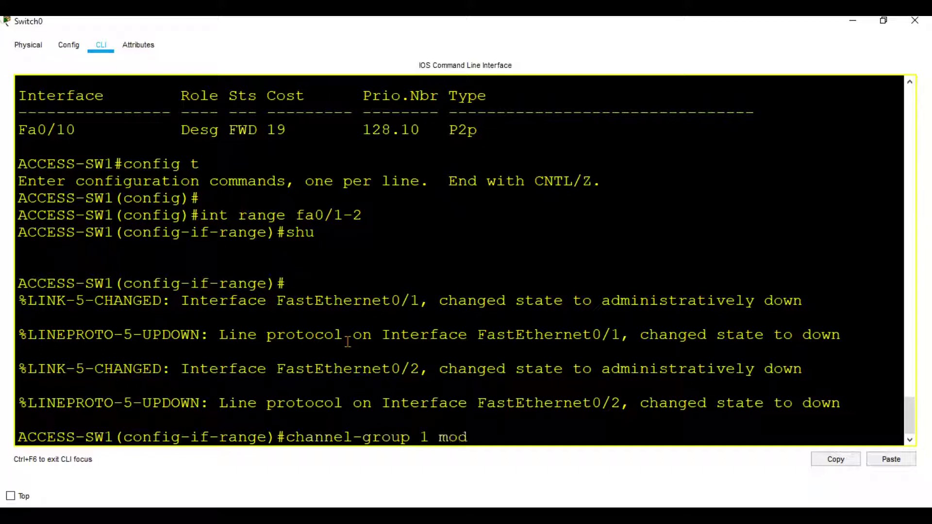
text(e des)
key(Tab)
key(Return)
key(Return)
text(exit)
key(Return)
Step: Configure the port-channel 1 interface on ACCESS-SW1 as a switchport in trunk mode
text(int)
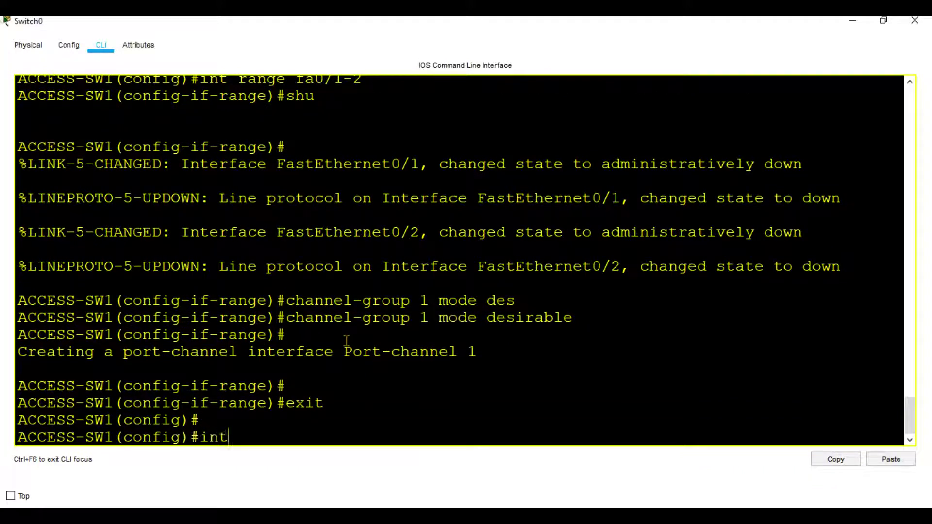
text( port-cha)
key(Tab)
text(1)
key(Return)
text(swi )
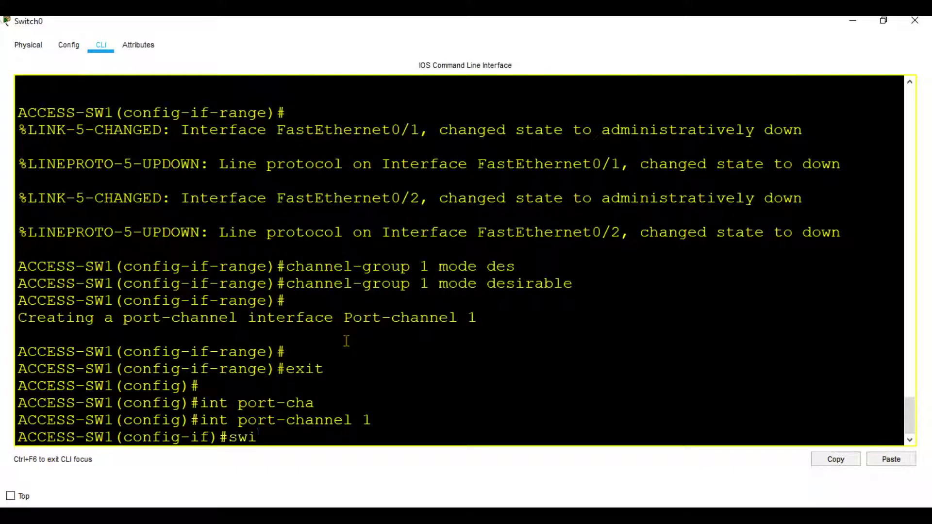
text(mode trun)
key(Return)
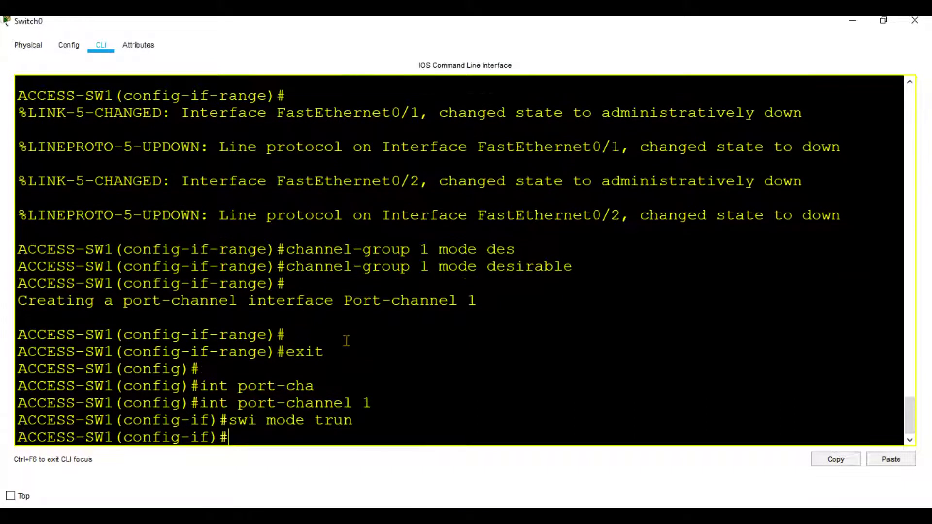
Step: Exit port-channel and global configuration on ACCESS-SW1 to privileged EXEC mode, comparing the channel-group command with the port-channel interface
text(exit)
key(Return)
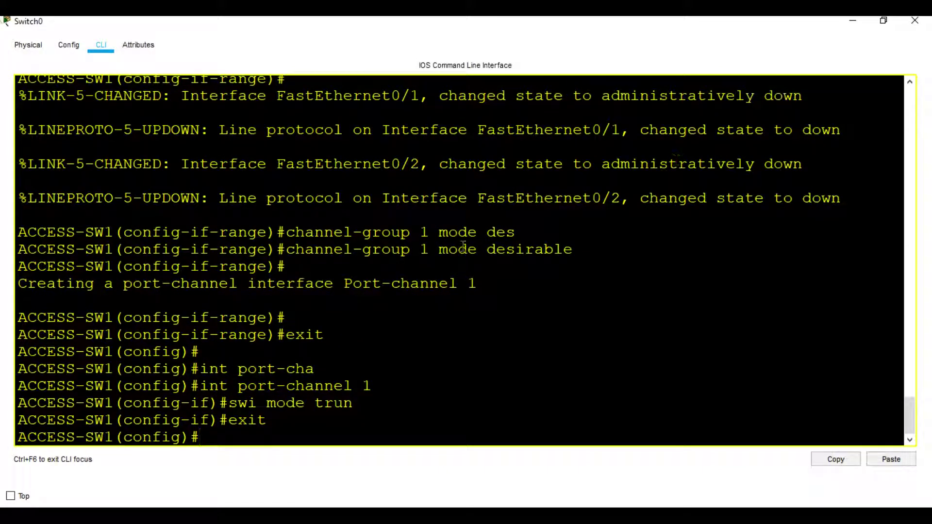
drag(429, 233, 294, 233)
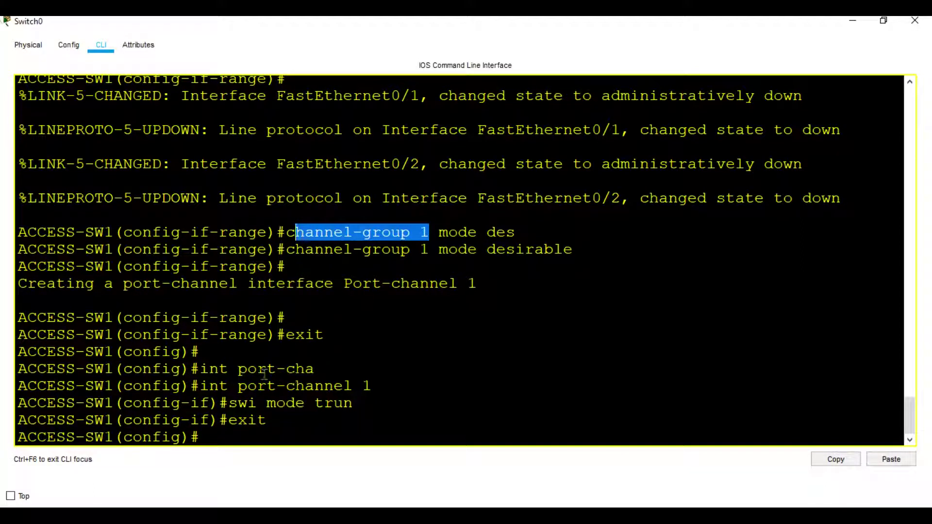
click(248, 368)
drag(248, 368, 275, 370)
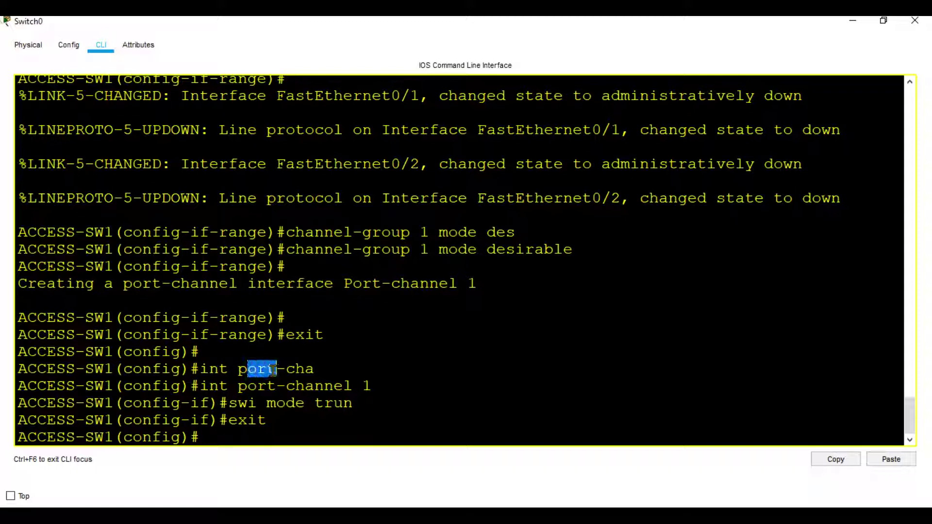
click(316, 402)
text(exit)
key(Return)
Step: Display the EtherChannel summary on ACCESS-SW1
text(sh sum)
key(BackSpace)
key(BackSpace)
key(BackSpace)
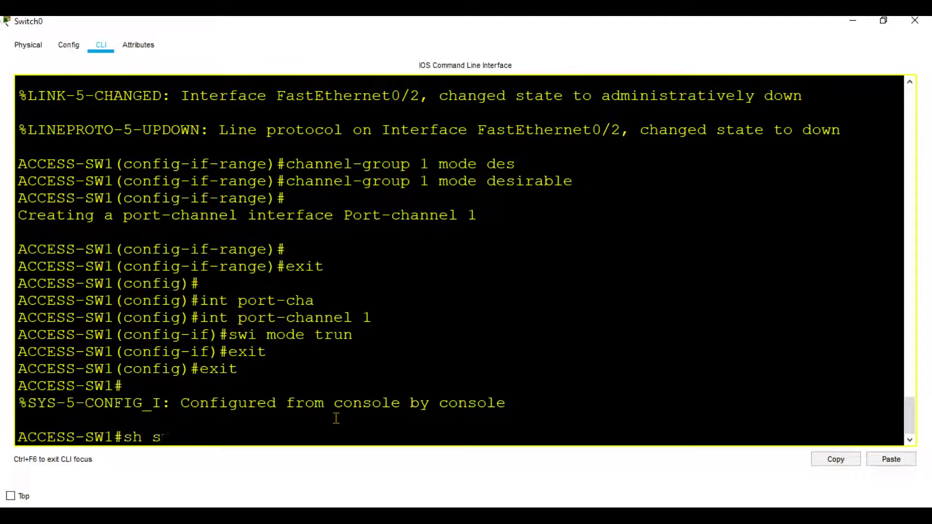
text(ether)
key(Tab)
text(su)
key(Tab)
key(Return)
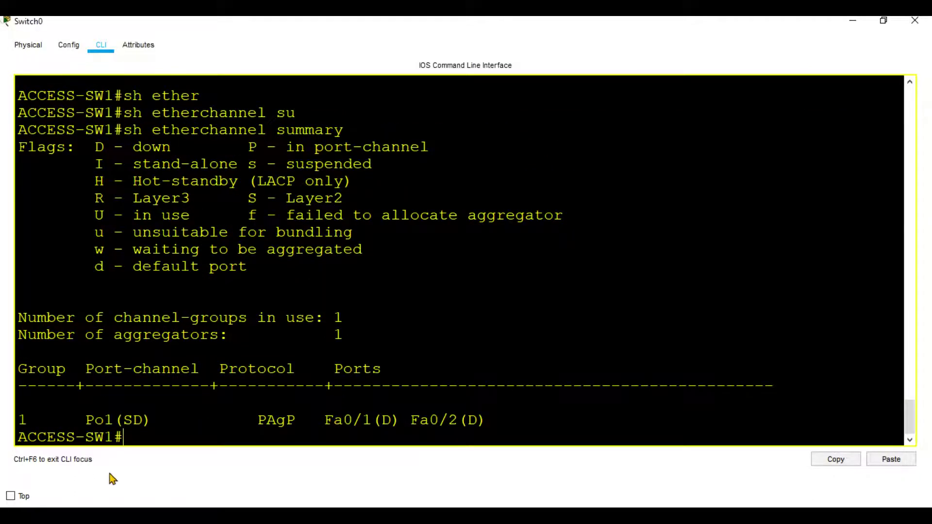
Step: Examine the port-channel name, member ports and protocol in ACCESS-SW1's EtherChannel summary
double_click(92, 421)
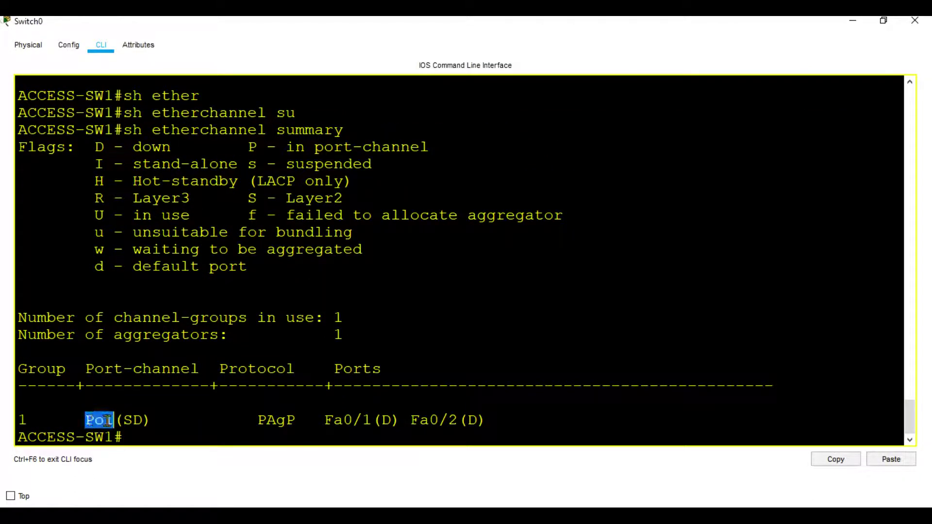
click(108, 422)
drag(114, 422, 88, 420)
drag(324, 421, 457, 420)
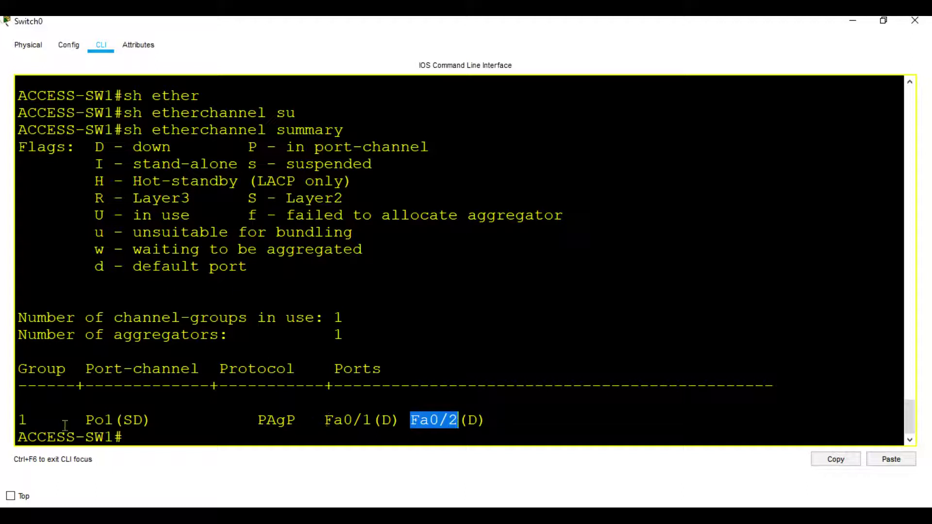
drag(294, 421, 256, 419)
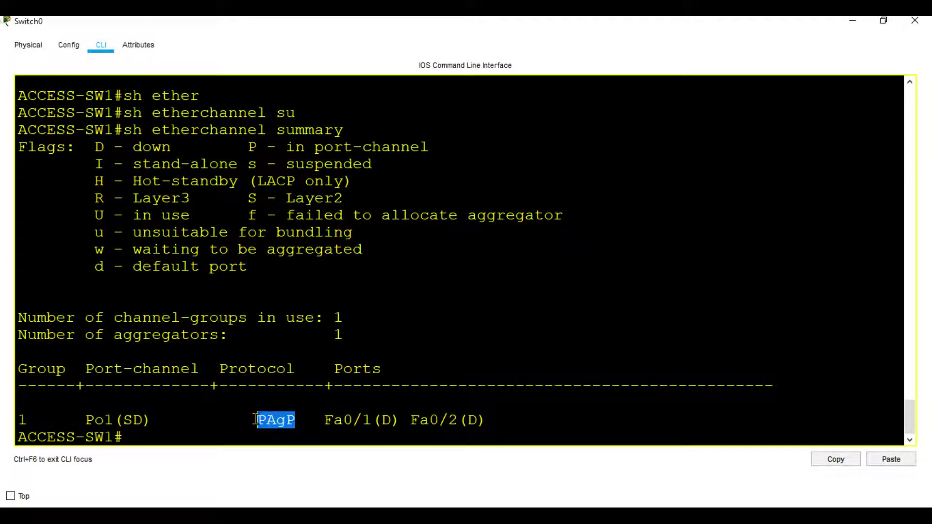
click(256, 420)
Step: Compare Po1's status flags with the flag legend in ACCESS-SW1's EtherChannel summary
drag(124, 420, 131, 421)
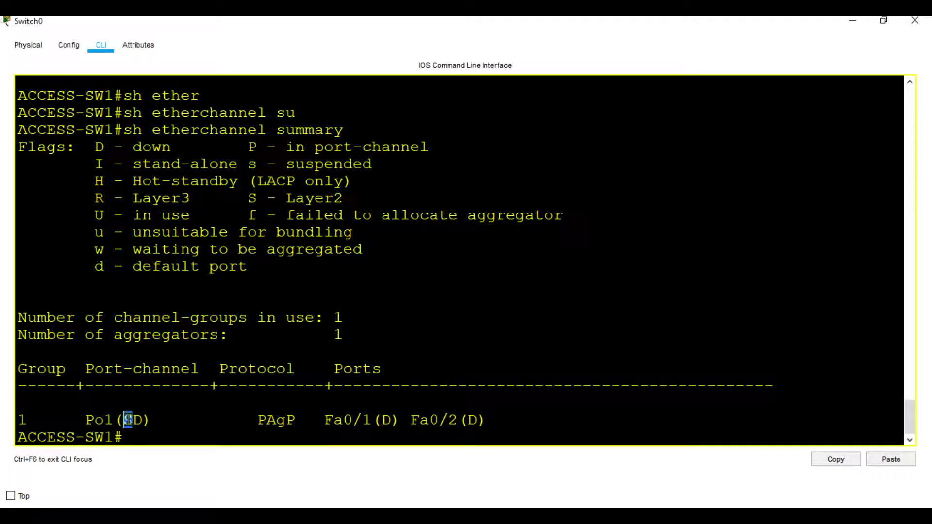
drag(266, 201, 248, 199)
drag(146, 420, 134, 420)
drag(171, 148, 133, 149)
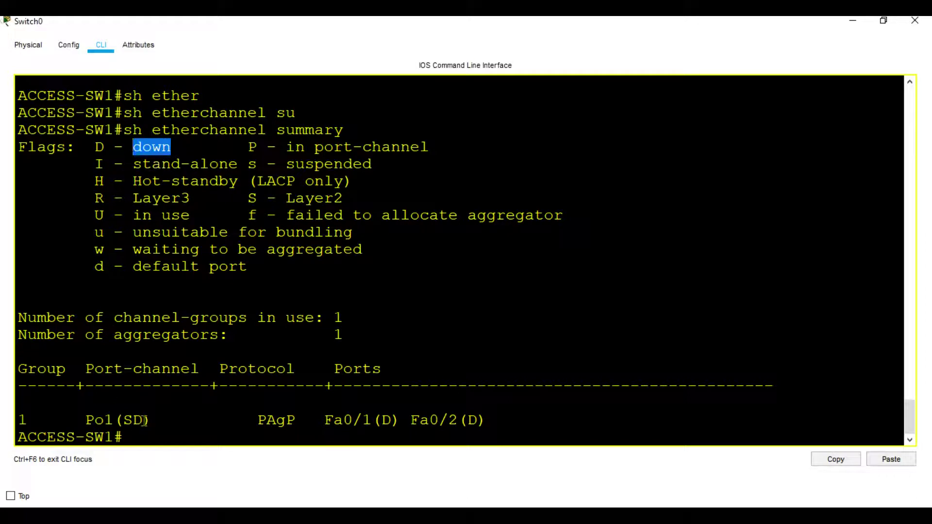
drag(144, 420, 133, 421)
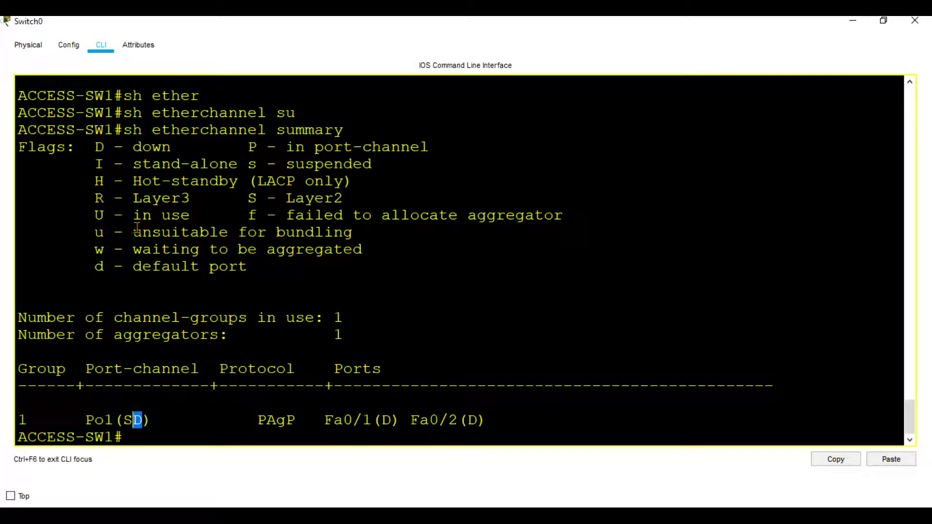
drag(190, 215, 139, 217)
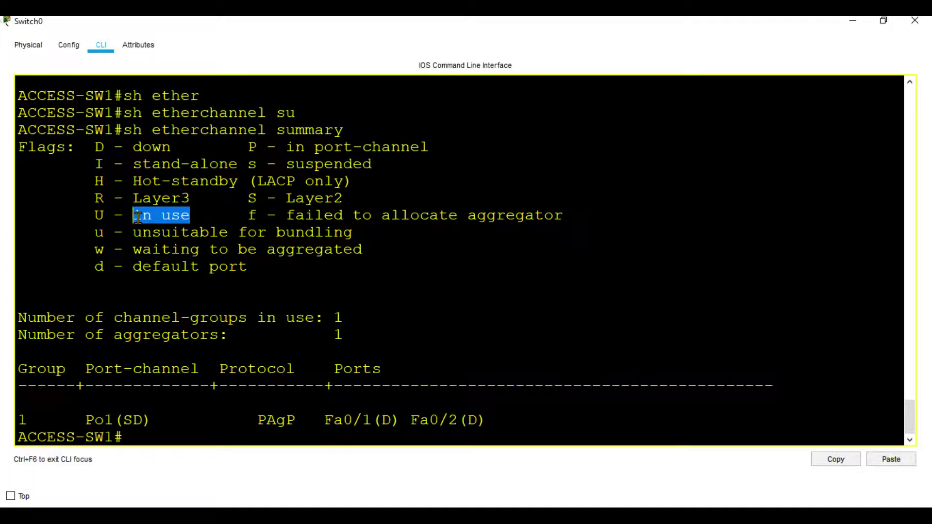
Step: Switch to the DIST-SW1 command line and enter global configuration mode
click(852, 27)
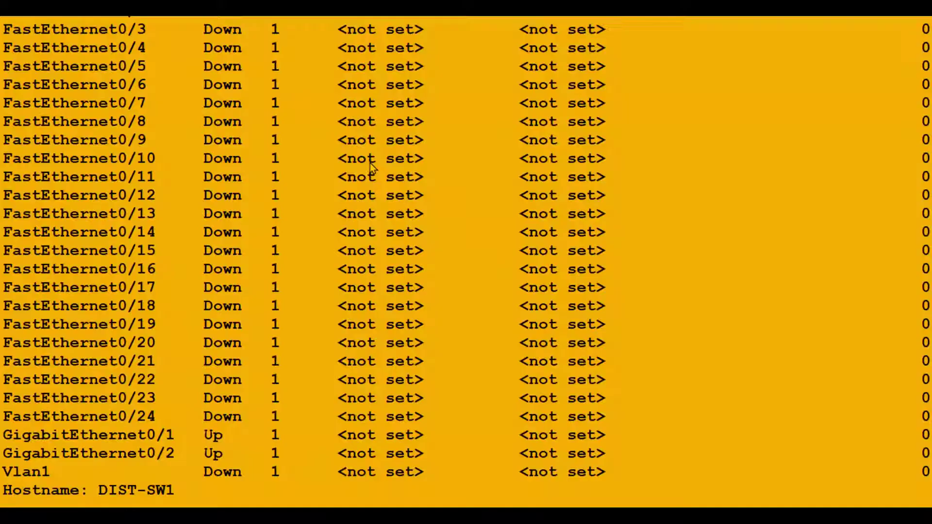
click(372, 163)
click(373, 163)
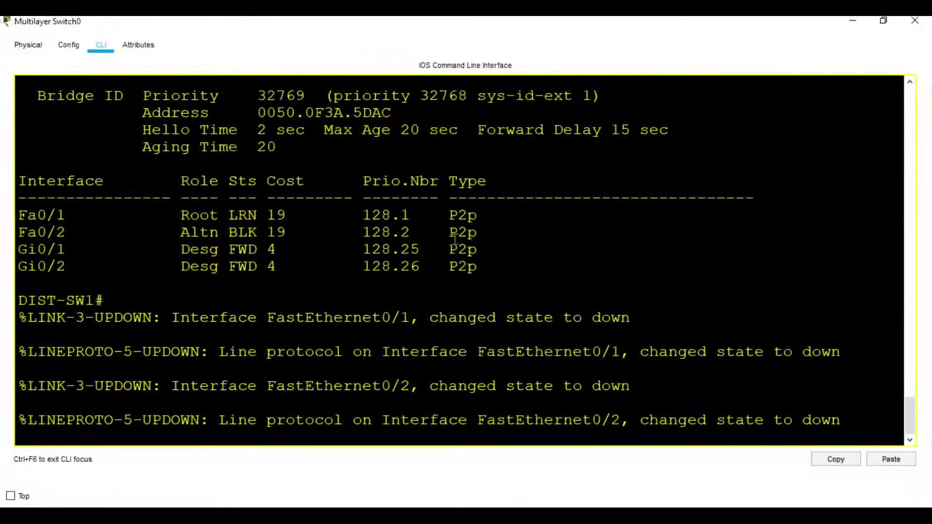
drag(456, 233, 482, 321)
key(Return)
text(config t)
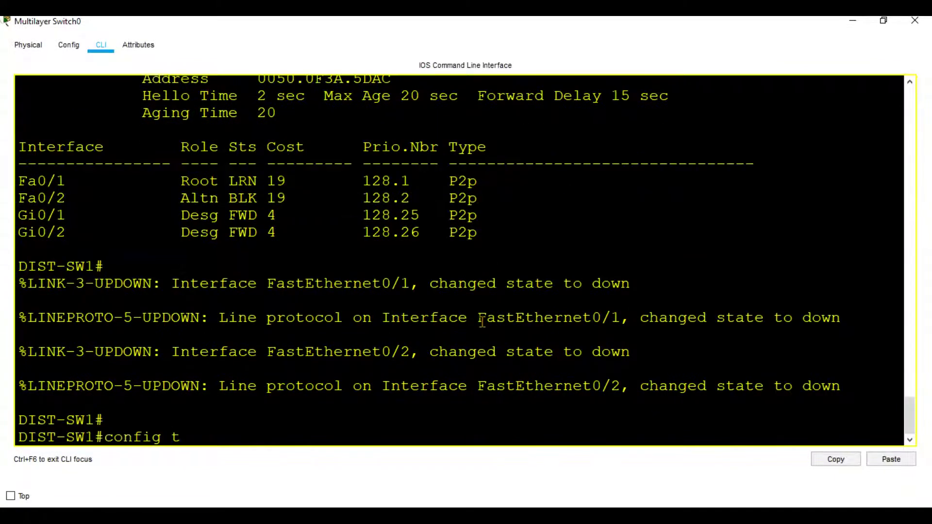
key(Return)
key(Return)
Step: Shut down the interface range fa0/1-2 on DIST-SW1
text(in)
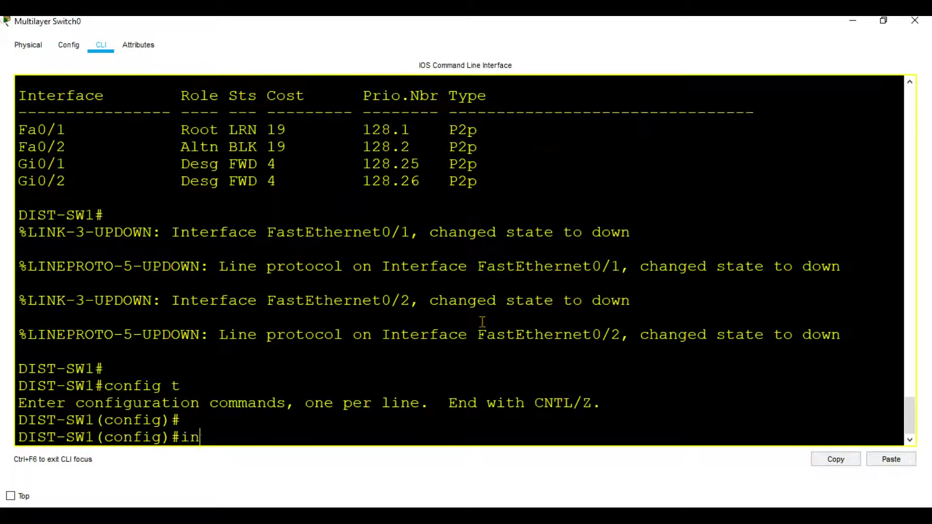
text(t range fa0/1)
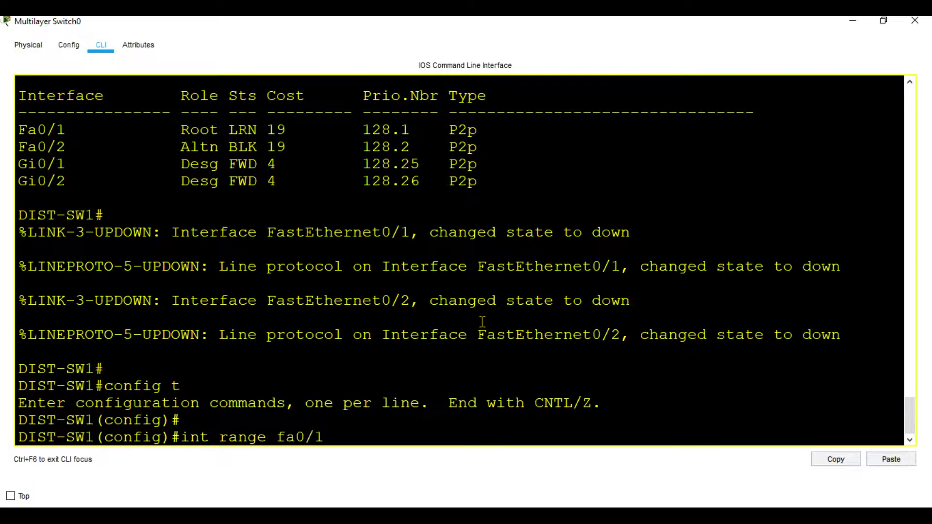
text(-2)
key(Return)
text(shu)
key(Return)
key(Return)
Step: Assign DIST-SW1's fa0/1-2 range to channel-group 1 in desirable mode and exit the range configuration
text(config-if-range)#c)
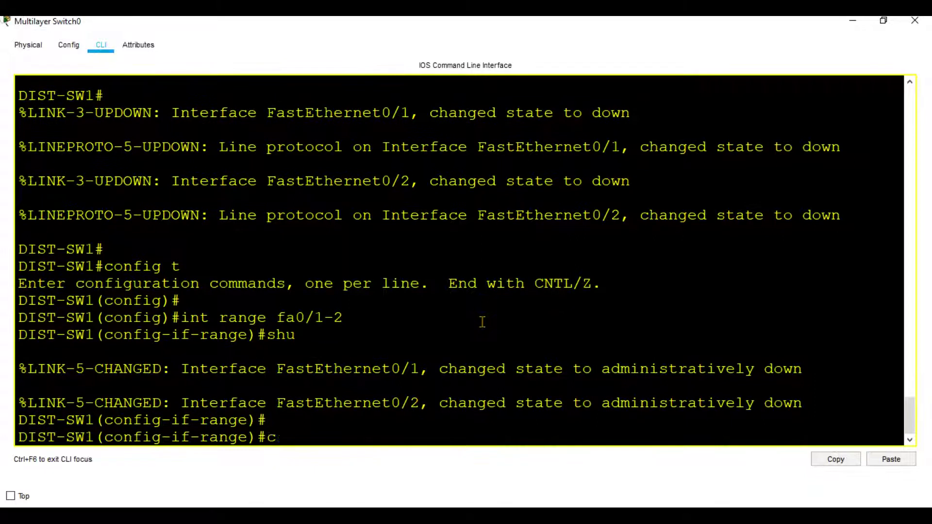
text(hannel-group 1)
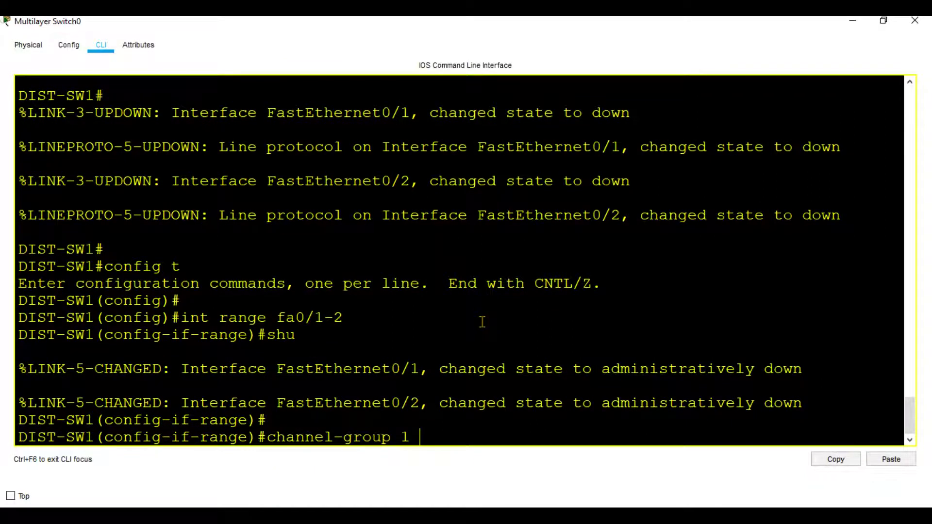
text( mo)
key(Tab)
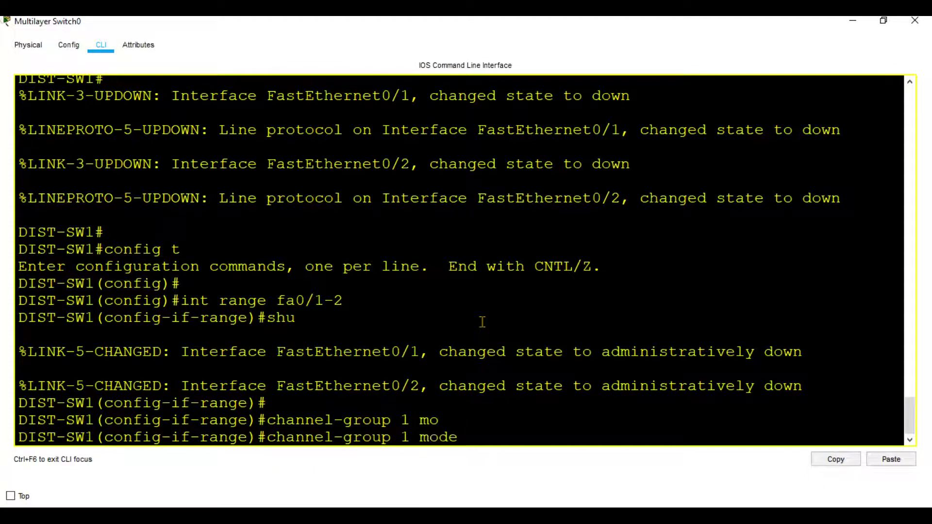
text(des)
key(Tab)
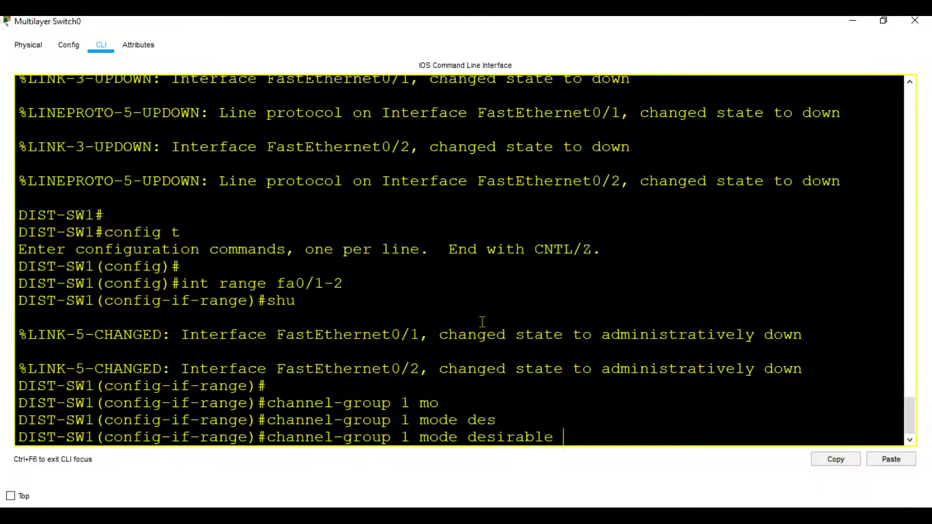
key(Return)
text(exit)
key(Return)
key(Return)
Step: Enter interface configuration for port-channel 1 on DIST-SW1 and set its trunk encapsulation to dot1q
text(int port)
key(Tab)
text(1)
key(Return)
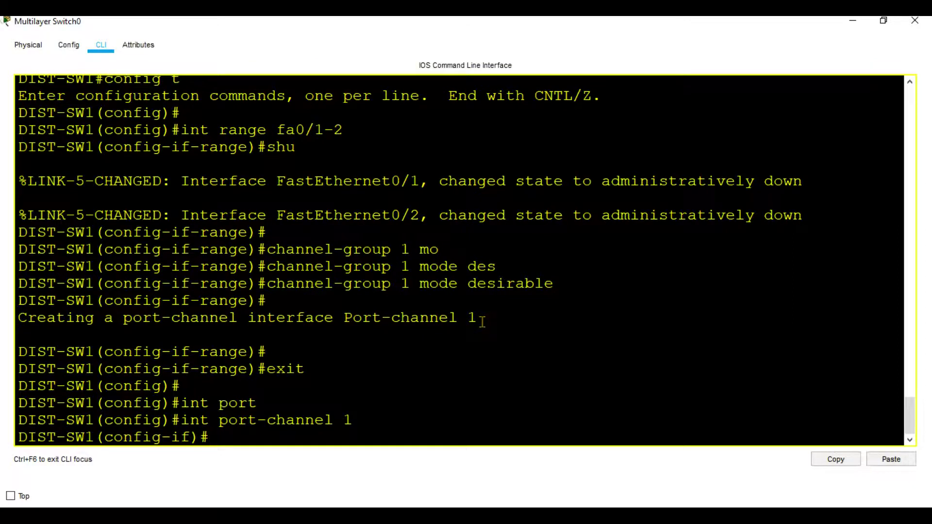
text(en)
key(Tab)
key(BackSpace)
key(BackSpace)
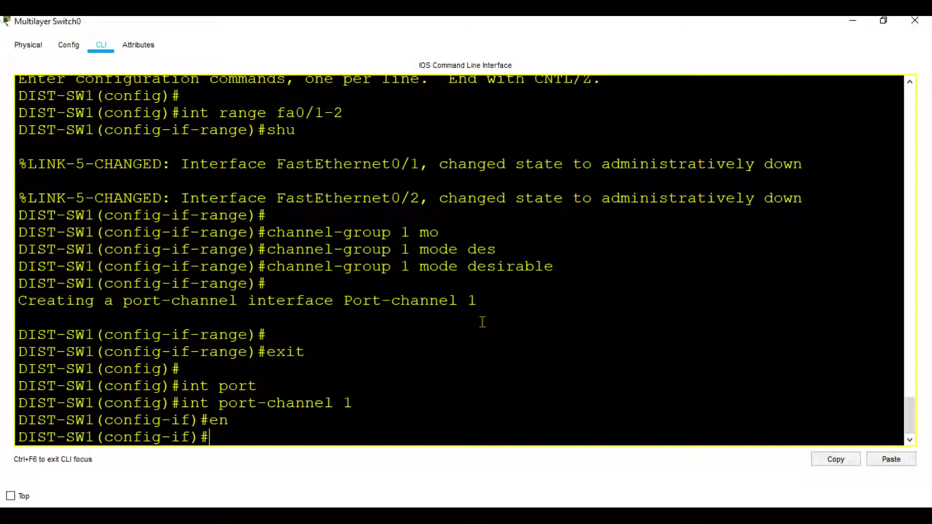
text(swi trunk e)
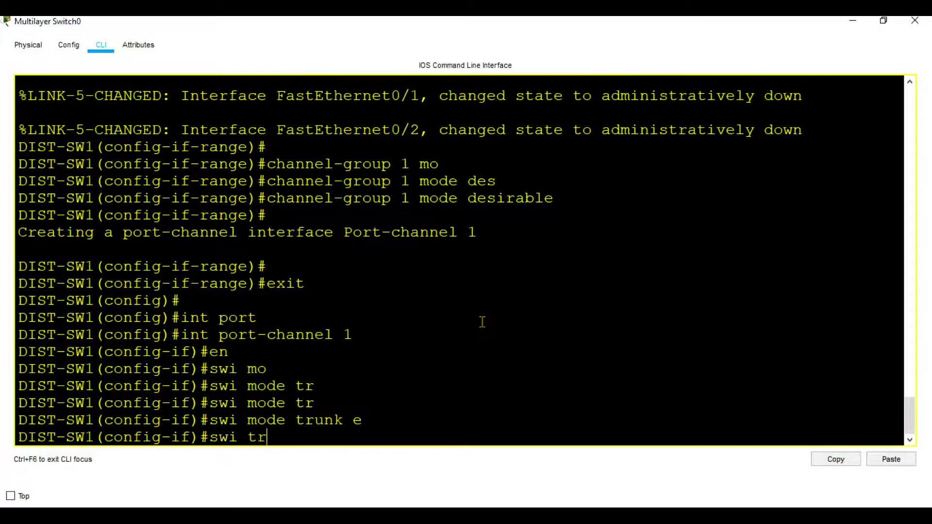
key(Tab)
text(en)
key(Tab)
text(d)
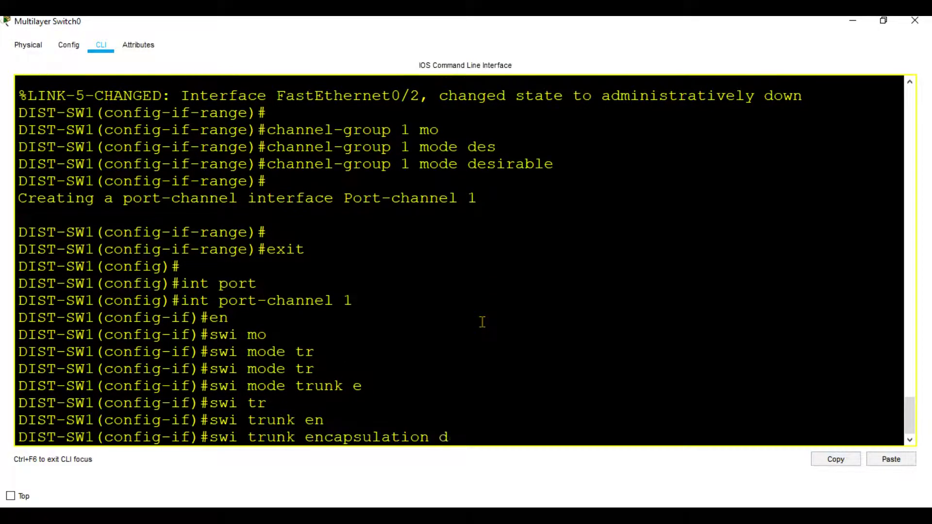
text(o)
key(Tab)
key(Return)
text(siw mode)
key(Tab)
text(tr)
key(Tab)
key(Return)
Step: Set the port-channel 1 interface on DIST-SW1 to switchport mode trunk
text(swi)
key(Tab)
text(mod)
key(Tab)
text(t)
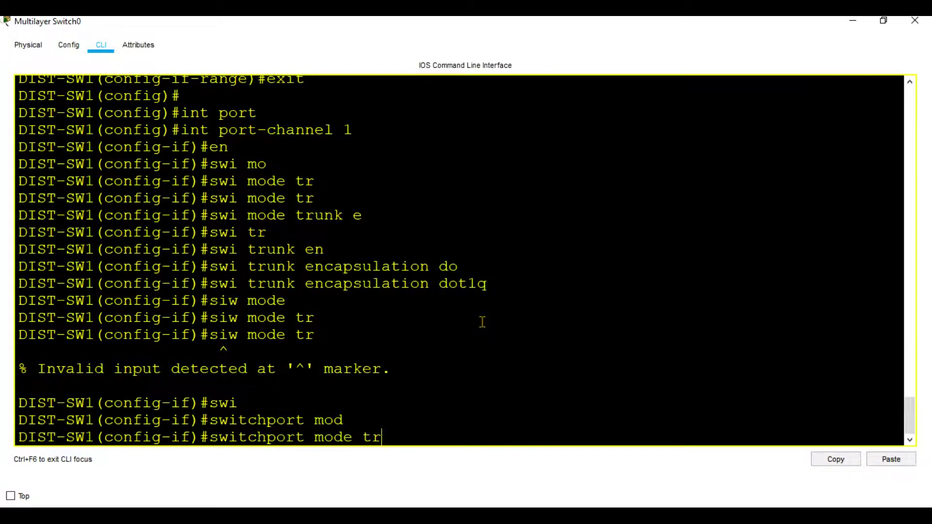
text(r)
key(Tab)
key(Return)
key(Return)
Step: Exit interface and global configuration on DIST-SW1 back to privileged EXEC mode
text(exit)
key(Return)
key(Return)
text(enit)
key(Return)
key(Return)
Step: Display DIST-SW1's version information filtered to lines including "Cisco" and check the switch model
text(s)
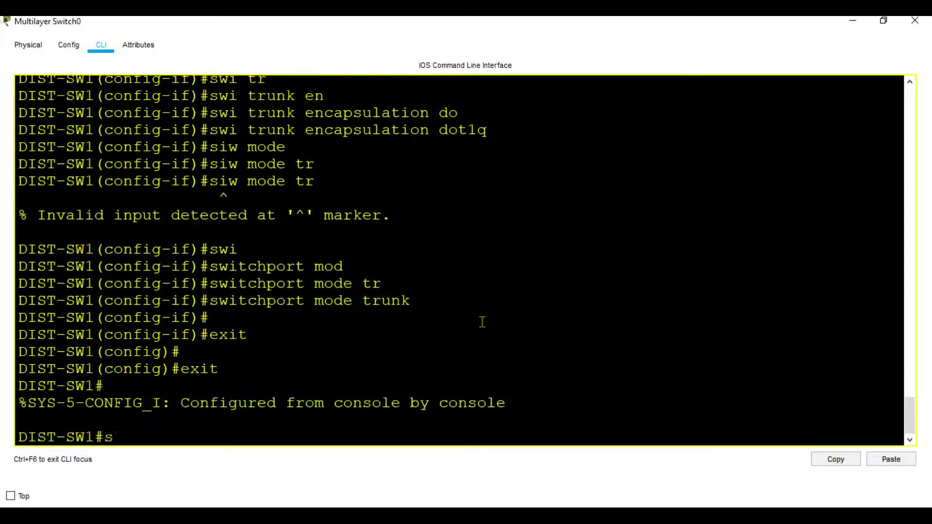
text(h ver | in Cisco)
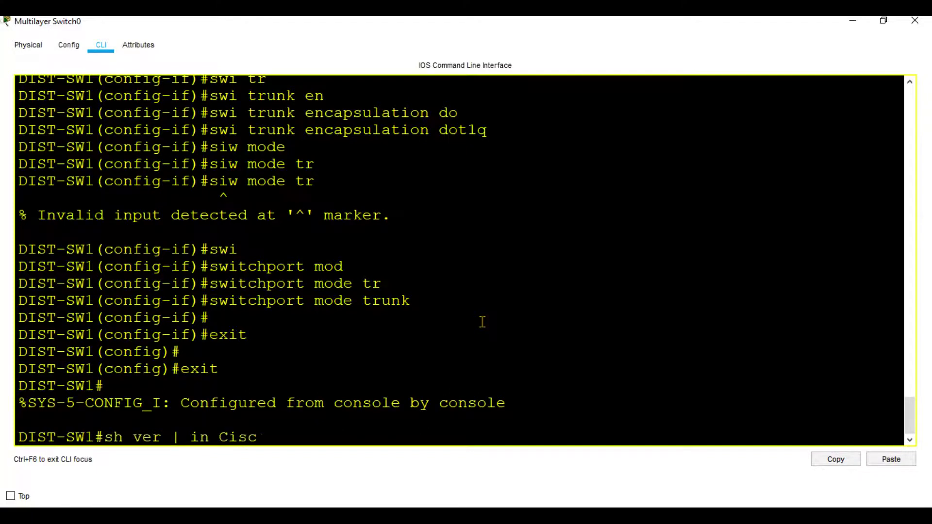
key(Return)
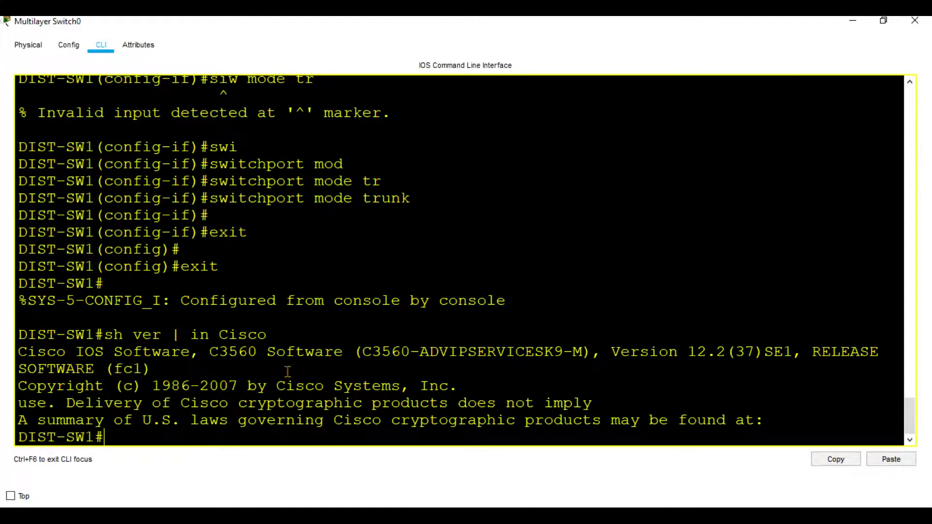
double_click(239, 350)
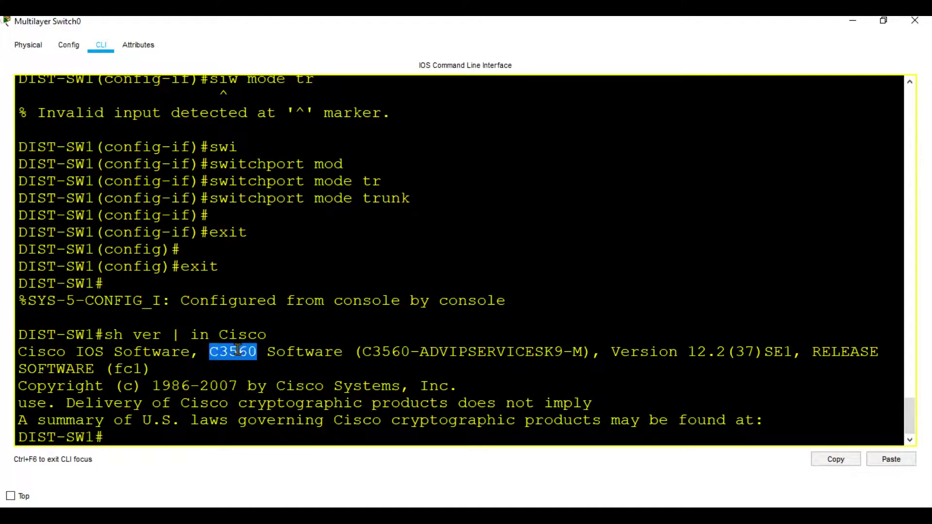
Step: Switch to the ACCESS-SW1 command line, display its version information filtered by "Cis", and check the switch model
click(844, 22)
click(181, 310)
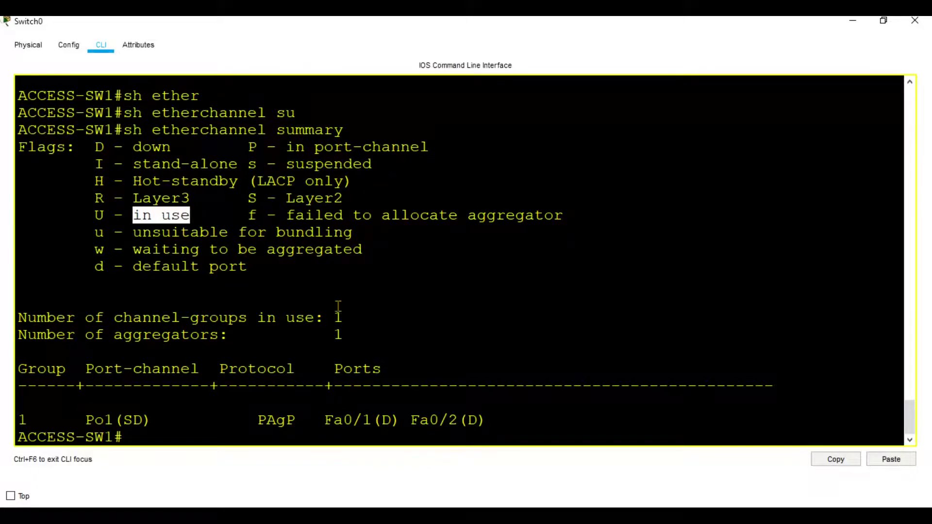
text(sh r)
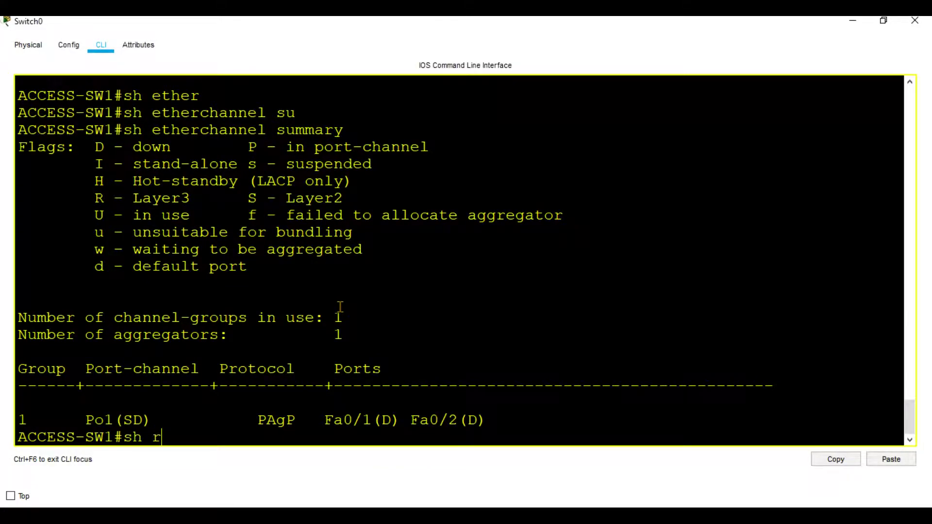
key(BackSpace)
text(ver | in Cis)
key(Return)
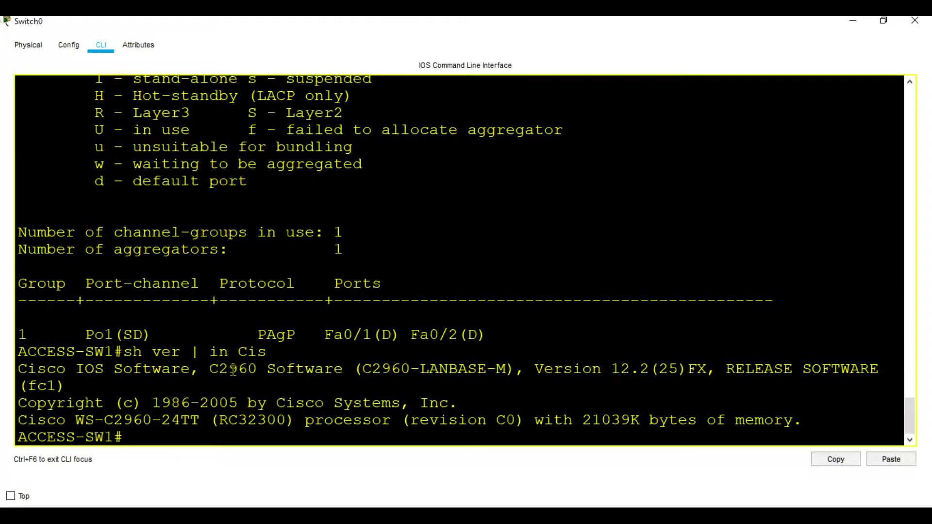
triple_click(234, 369)
Step: Return to the DIST-SW1 command line from the network topology
click(853, 20)
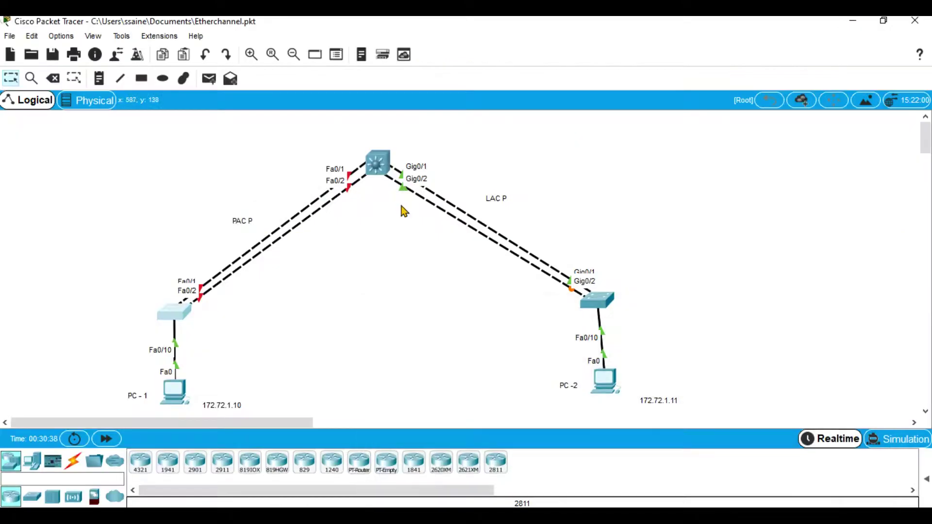
click(376, 163)
click(436, 298)
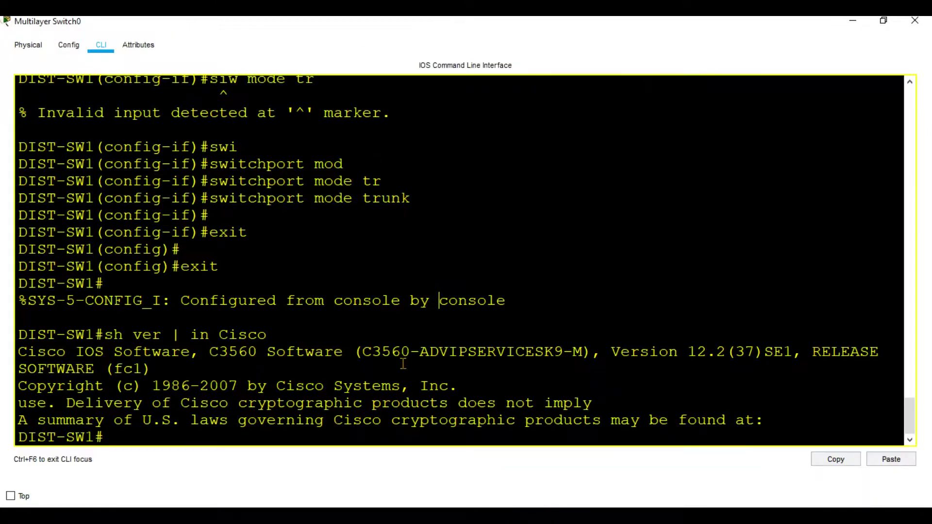
Step: Enable interfaces fa0/1-2 on DIST-SW1 with no shutdown from interface range configuration
text(config t)
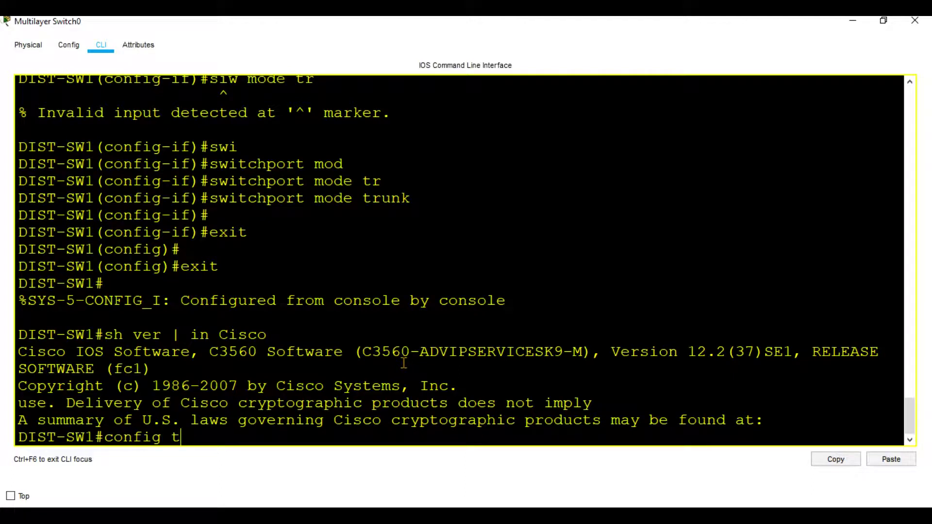
key(Return)
key(Return)
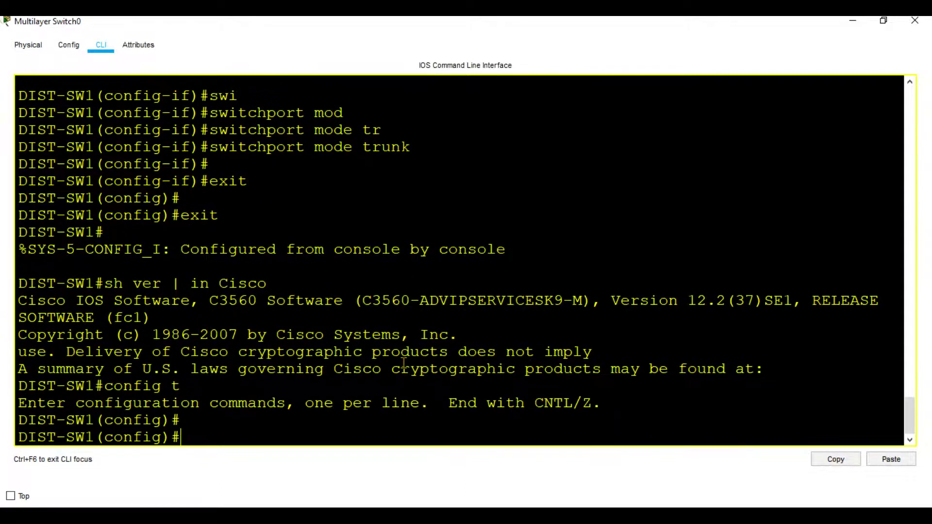
text(int range fa0/1-2)
key(Return)
text(no shut)
key(Return)
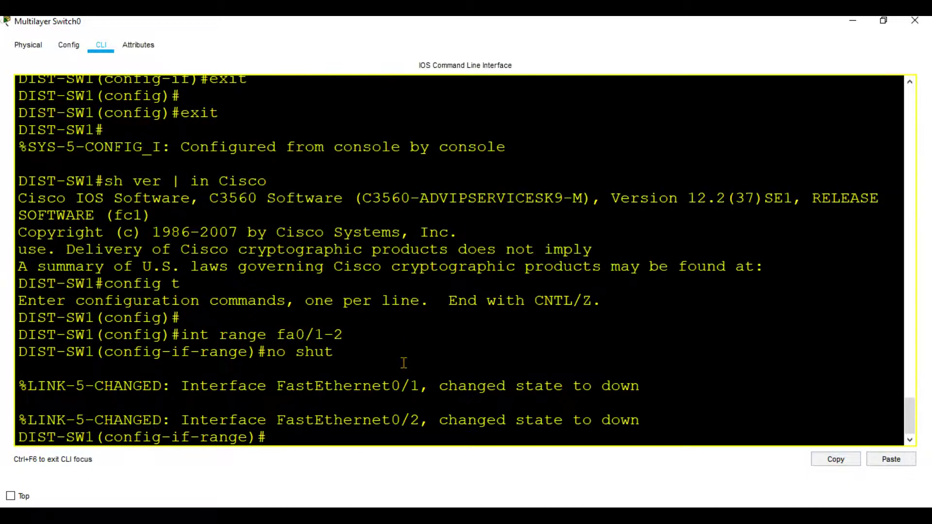
Step: Switch to the ACCESS-SW1 command line, enable interfaces fa0/1-2 with no shutdown, and end configuration mode
click(853, 21)
click(177, 312)
text(config t)
key(Return)
text(int range fa0/1-)
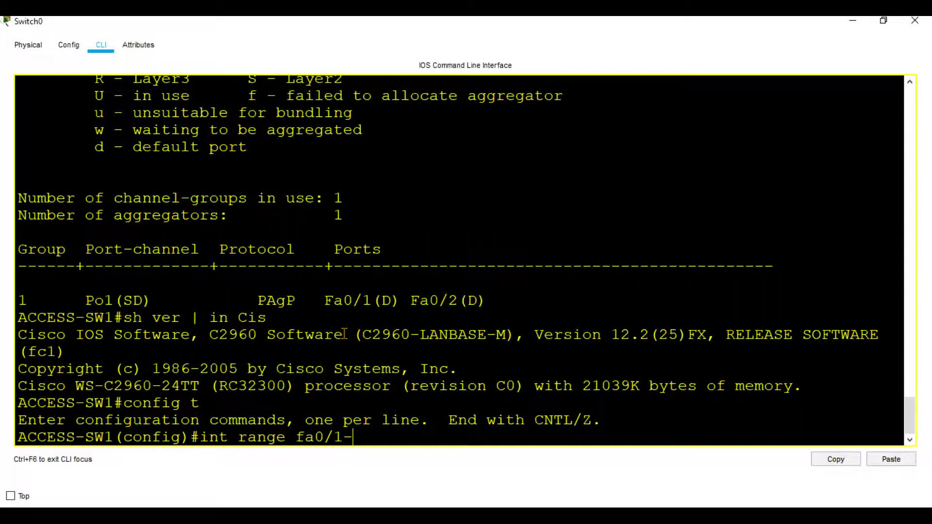
text(2)
key(Return)
text(no shut)
key(Return)
key(Return)
key(Return)
text(en)
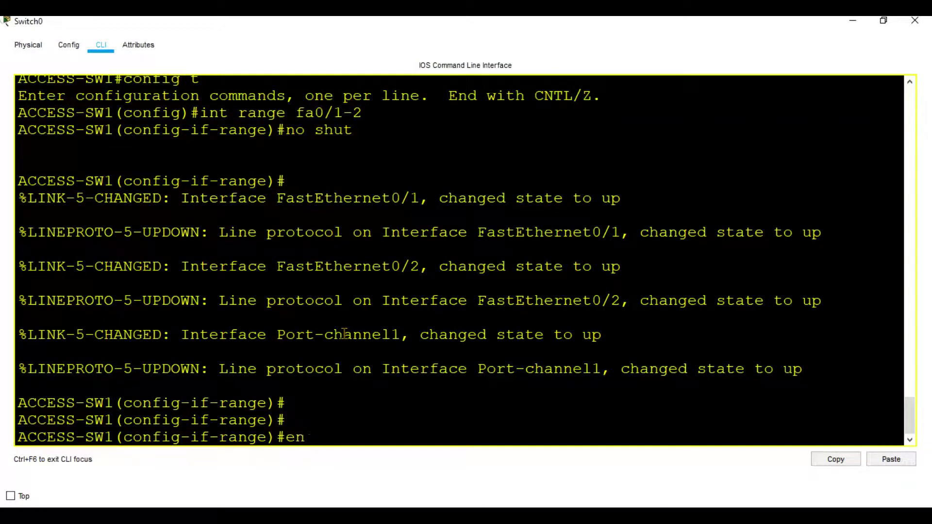
text(d)
key(Return)
key(Return)
Step: Display the EtherChannel summary on ACCESS-SW1 and check the Po1 entry and its status flags
text(h )
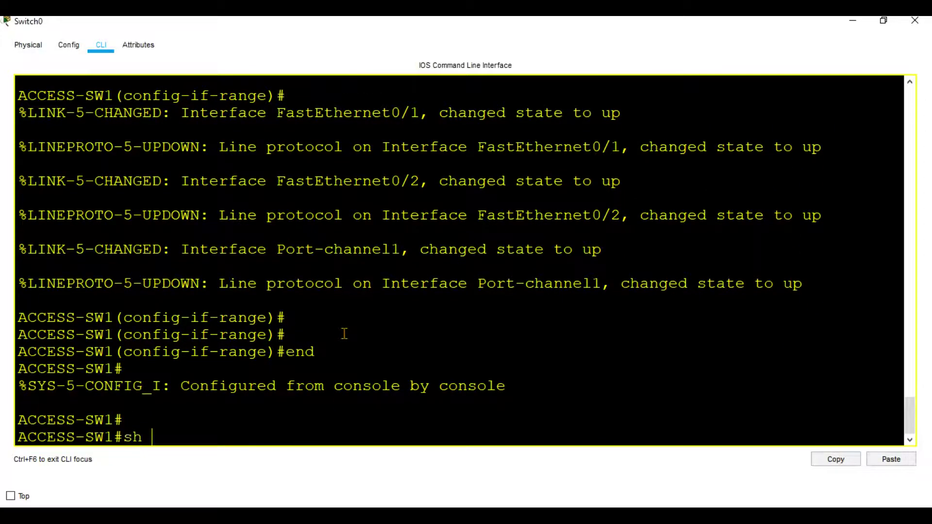
text(ether)
key(Tab)
text(s)
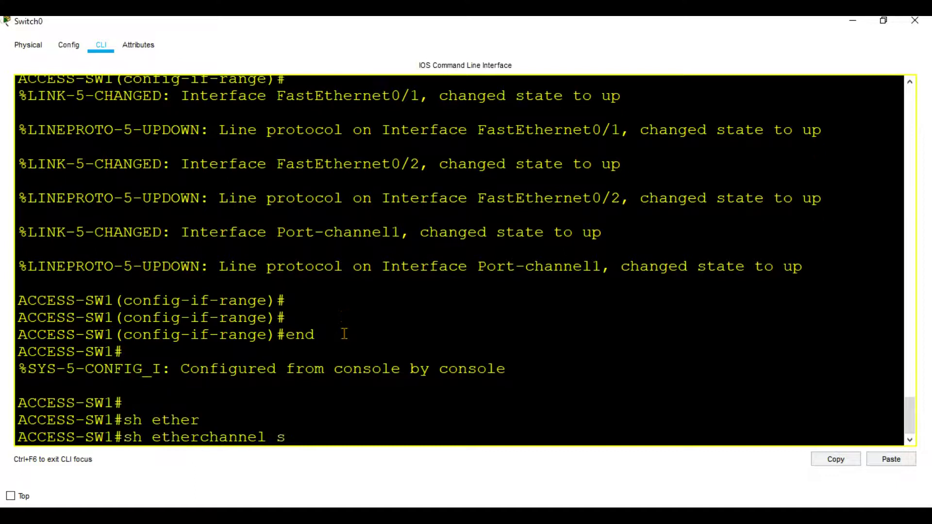
text(um)
key(Tab)
key(Return)
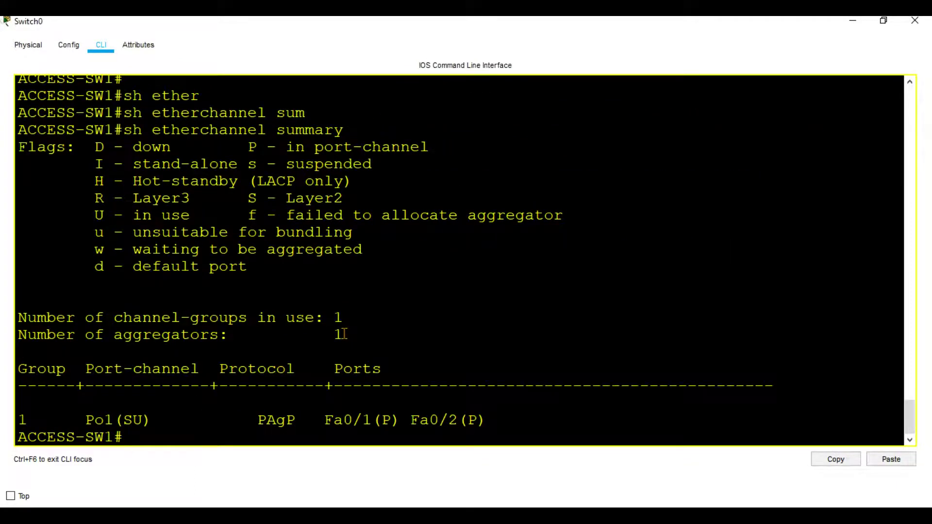
double_click(97, 421)
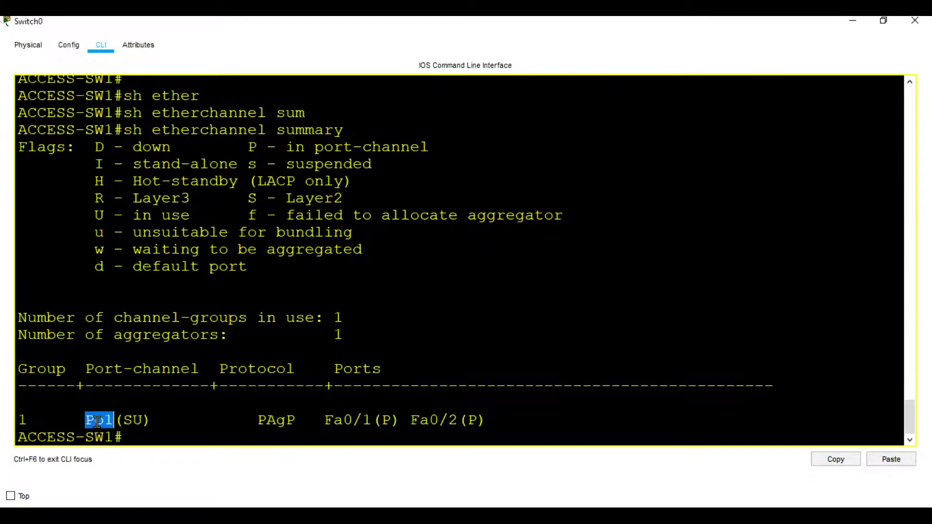
click(141, 420)
drag(141, 419, 127, 420)
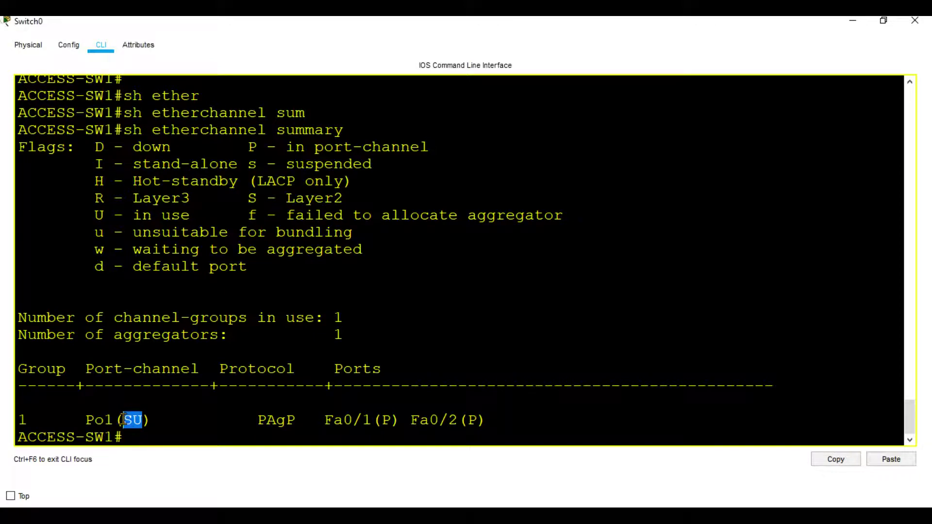
Step: Switch to the DIST-SW1 command line and exit configuration back to privileged EXEC mode
click(847, 24)
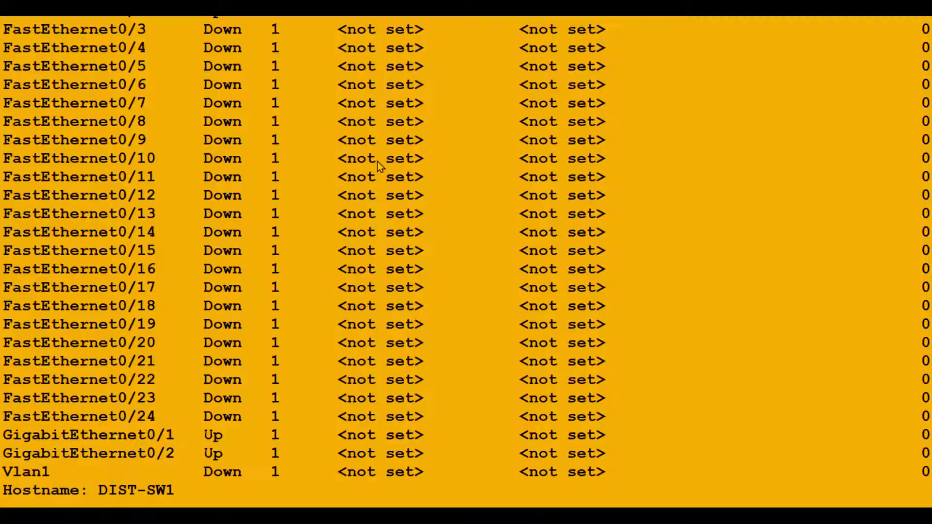
click(377, 164)
key(Return)
key(Return)
text(en)
key(Return)
key(Return)
text(exit)
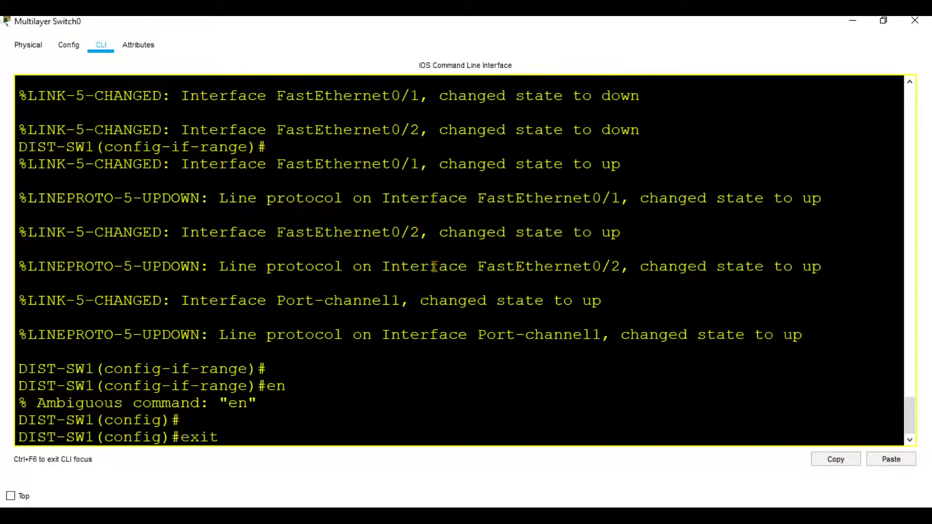
key(Return)
Step: Display the EtherChannel channel-group listing on DIST-SW1
text(sh)
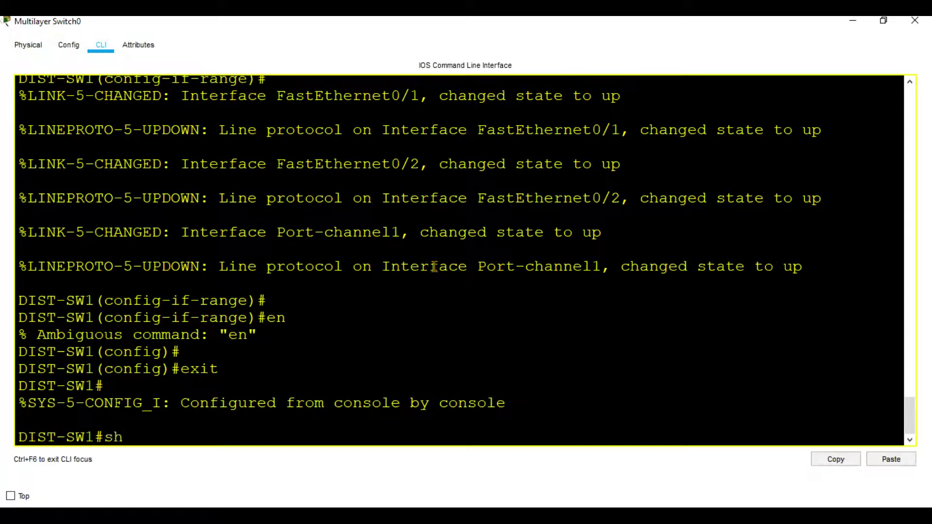
text( et)
key(Tab)
key(Return)
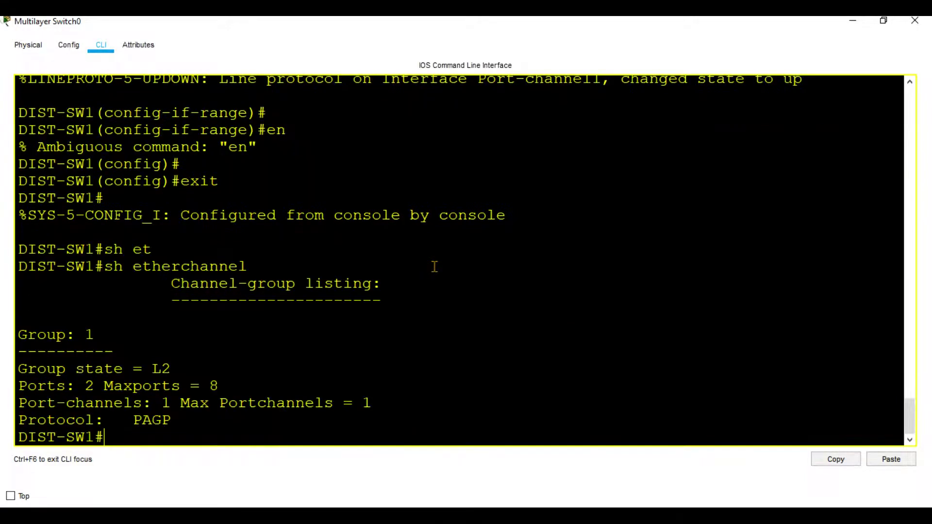
Step: Display the EtherChannel summary on DIST-SW1 and check the Po1 entry
key(Return)
key(Up)
text(s)
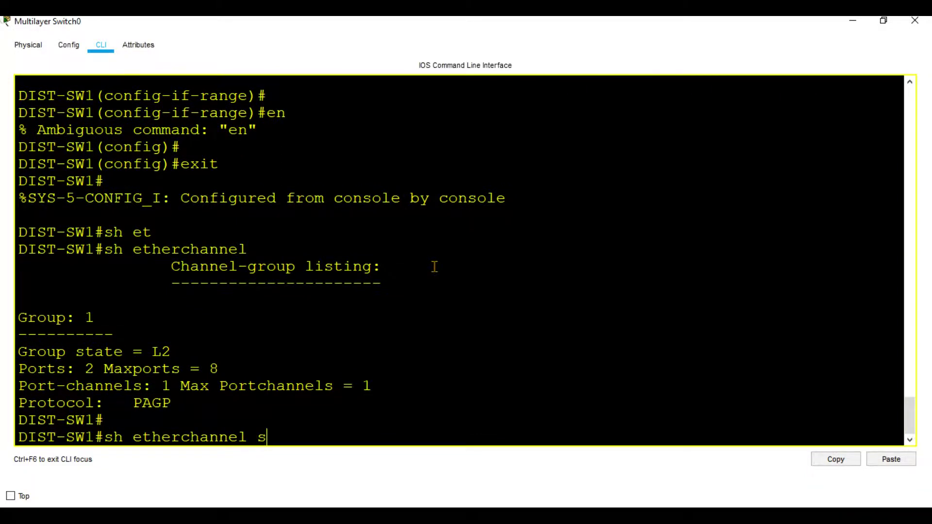
key(Tab)
key(Return)
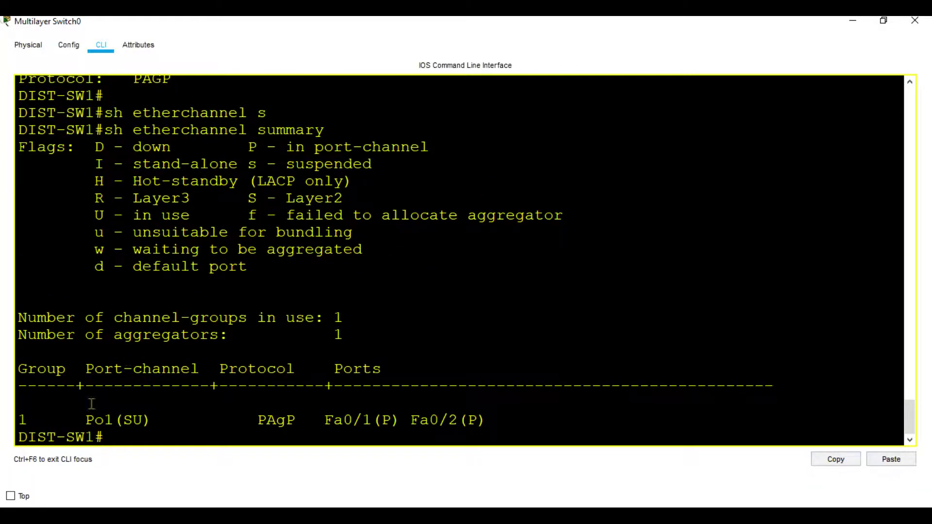
double_click(92, 418)
Step: Display the full spanning-tree output on DIST-SW1 and check the Po1 entry under VLAN0072
text(sh sp)
key(Tab)
key(Return)
key(space)
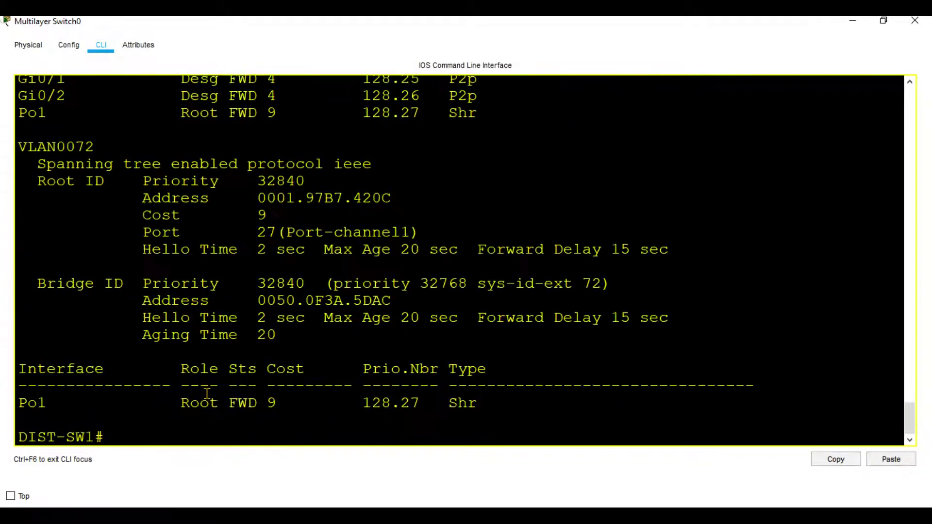
drag(66, 406, 14, 404)
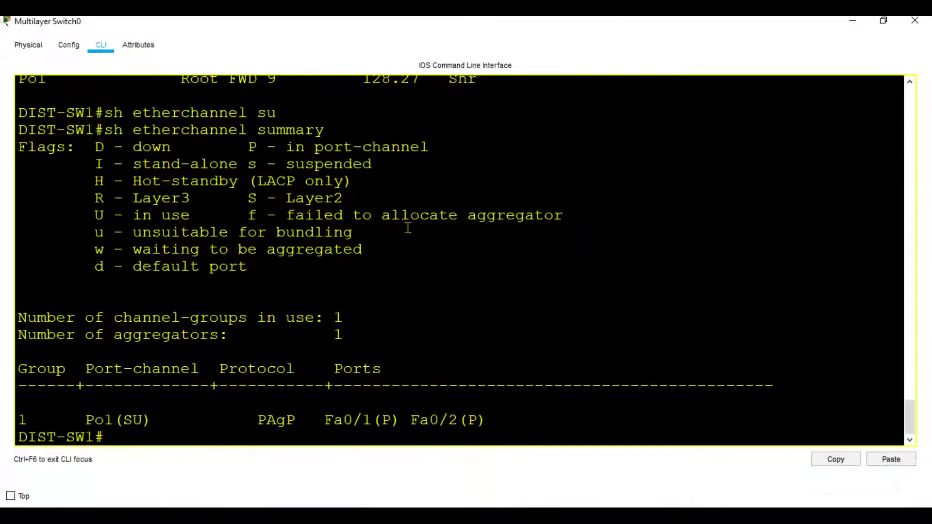
Step: Shut down interfaces g0/1-2 on DIST-SW1 through interface range configuration, checking the LACP-side ports in the topology
key(Return)
key(Return)
text(config t)
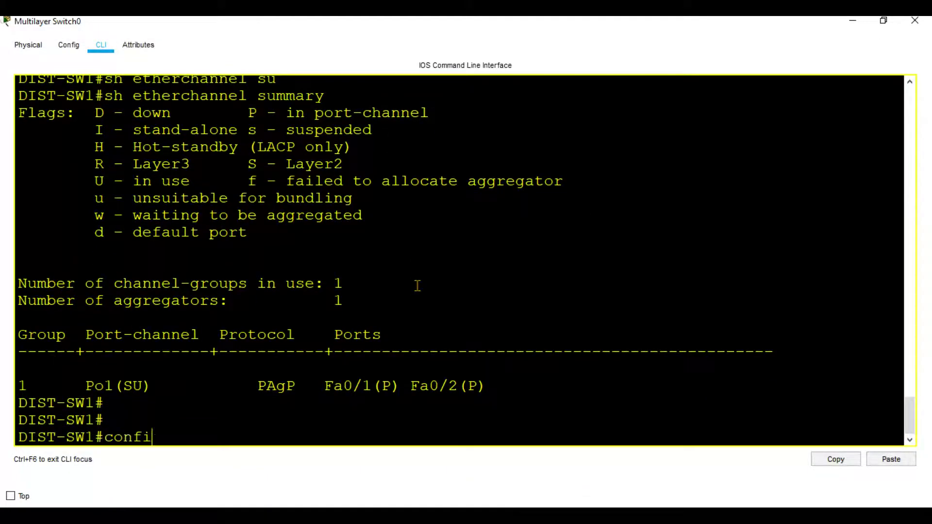
key(Return)
key(Return)
text(int)
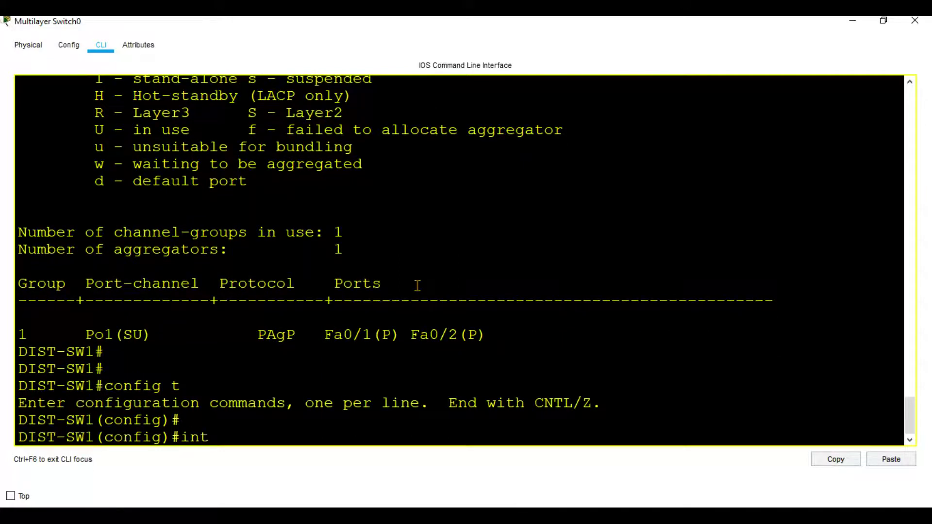
text( range g0/1-2)
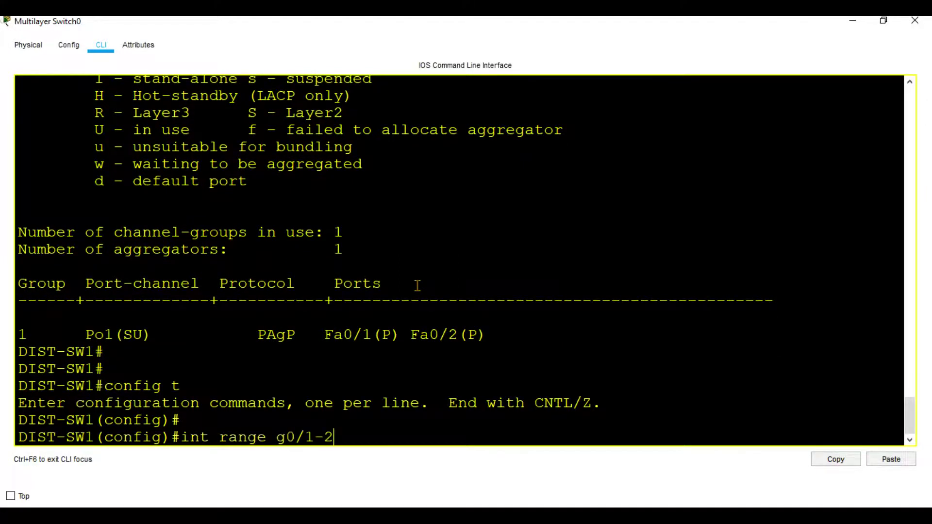
key(Return)
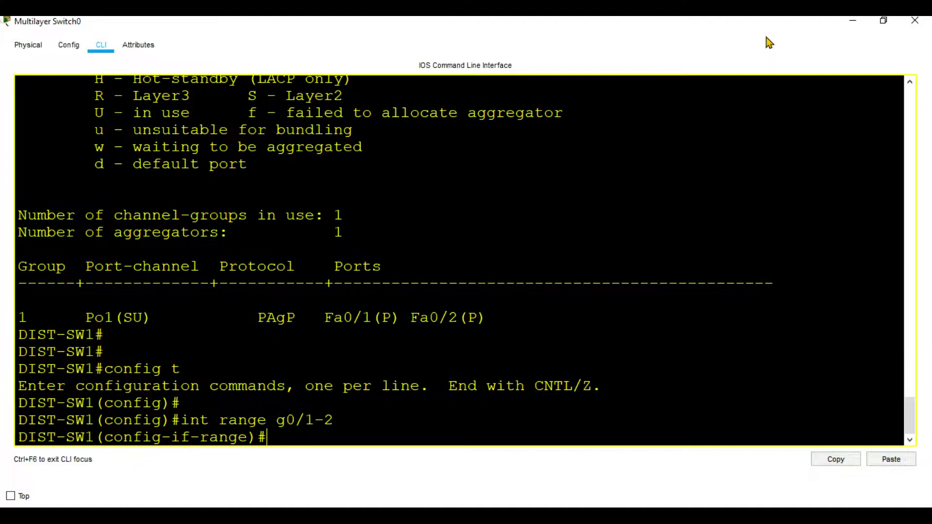
click(844, 24)
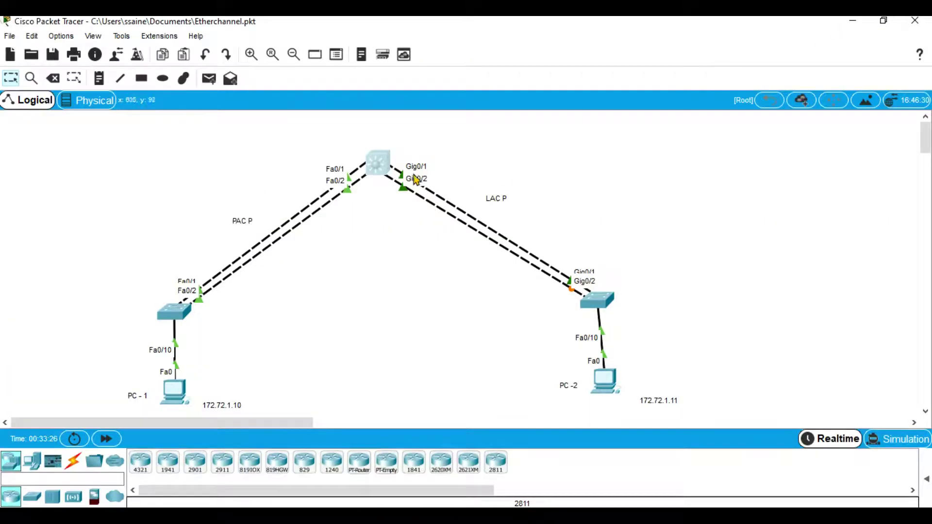
click(376, 167)
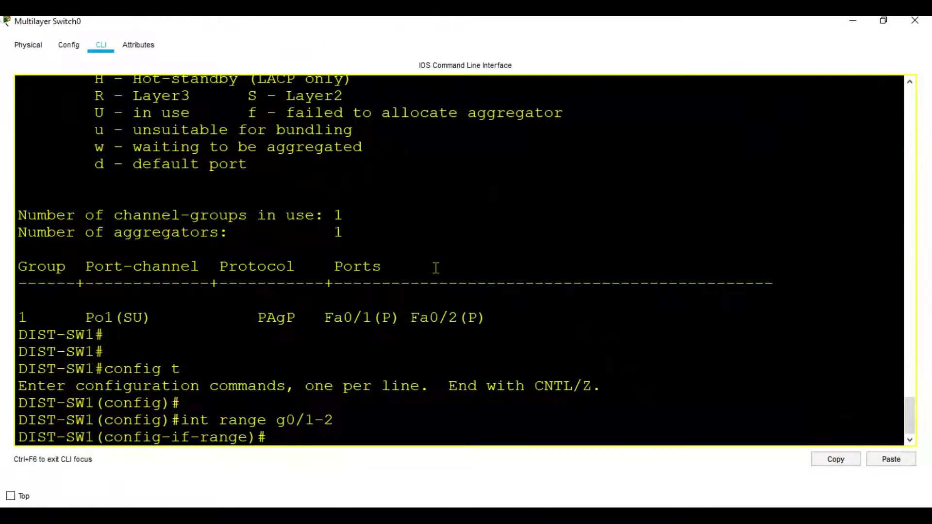
text(shu)
key(Return)
key(Return)
key(Return)
key(Return)
key(Return)
Step: Assign g0/1-2 on DIST-SW1 to channel-group 2 in mode active and exit to global configuration
text(channel)
key(Tab)
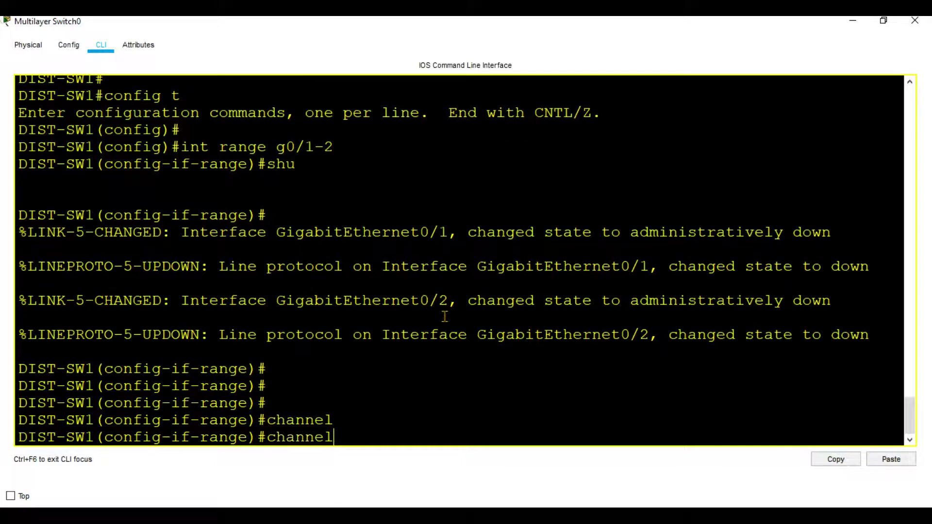
text(-gr)
key(Tab)
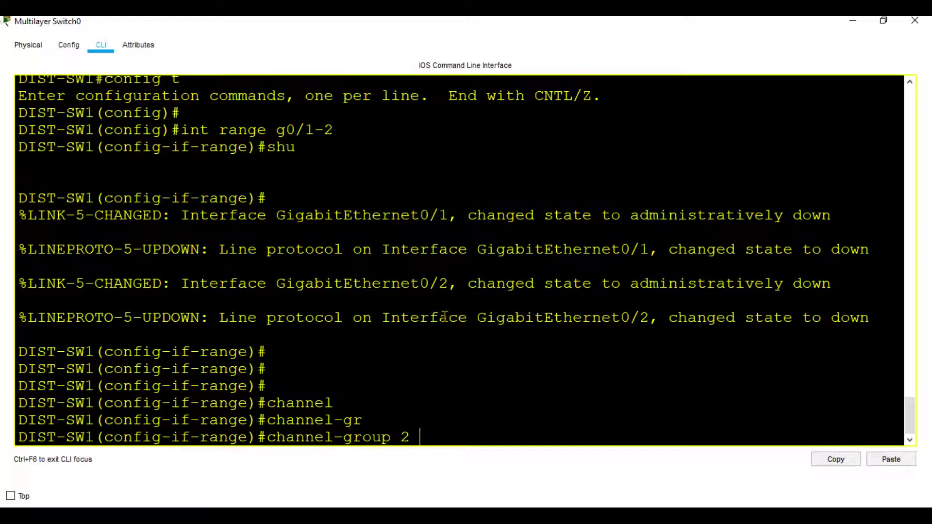
text(2 mode)
key(Tab)
text(ac)
key(Tab)
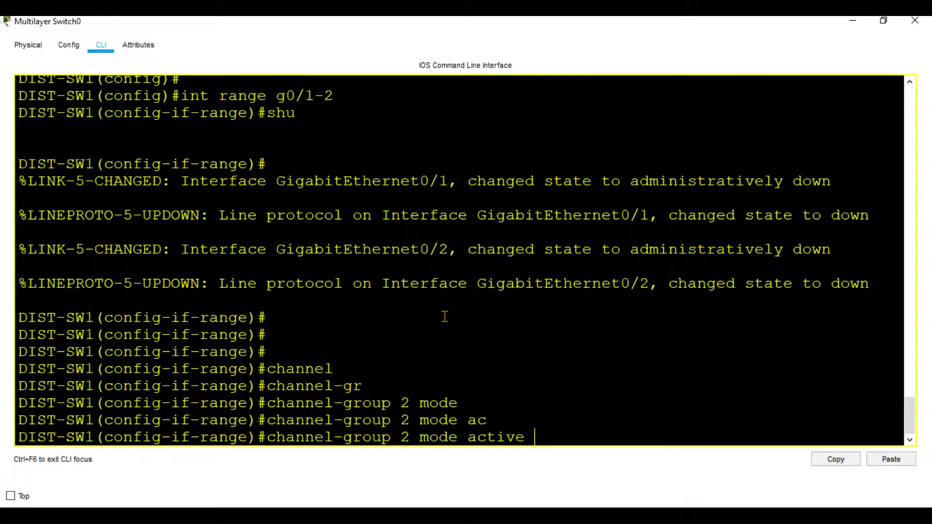
key(Return)
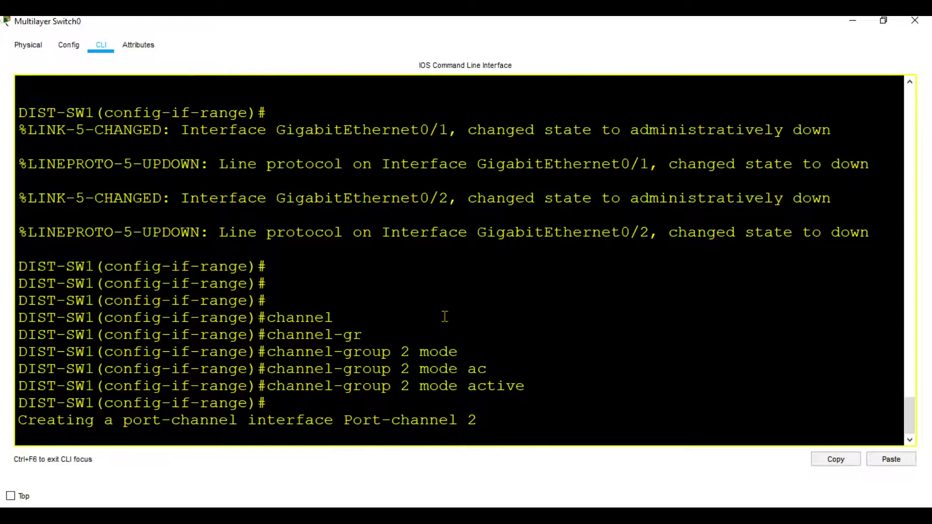
key(Return)
key(Return)
text(exit)
key(Return)
key(Return)
Step: Set the trunk encapsulation of interface port-channel 2 on DIST-SW1 to dot1q
text(int port-channel 2)
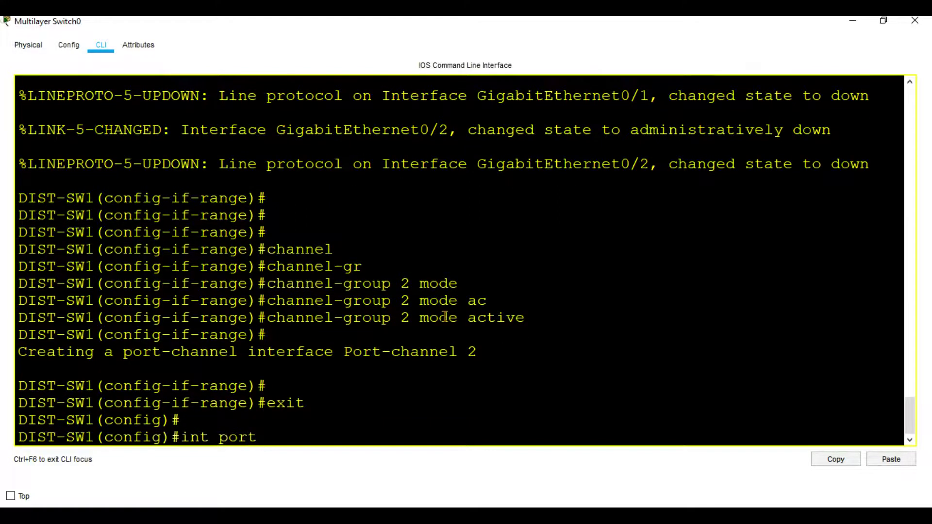
key(Tab)
text(2)
key(Return)
text(switchport t)
key(Tab)
text(tr)
key(Tab)
text(e)
key(Tab)
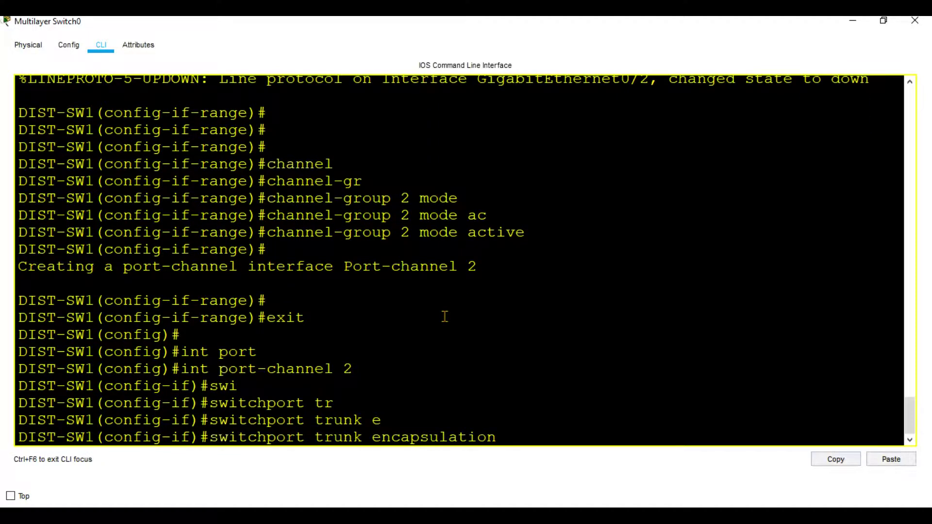
text(dot1q)
key(Tab)
key(Return)
Step: Set port-channel 2 on DIST-SW1 to switchport mode trunk and end configuration mode
text(switchport)
key(Tab)
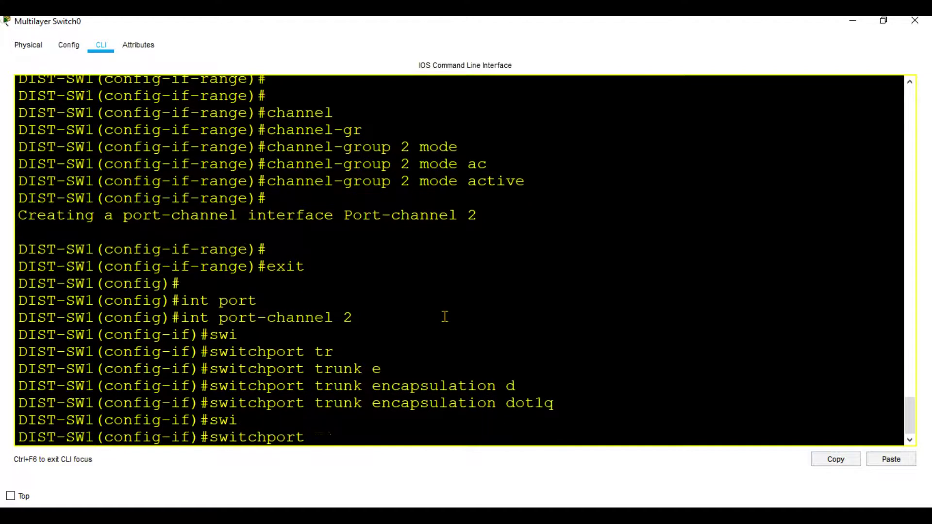
text(mo)
key(Tab)
text(tr)
key(Tab)
key(Return)
key(Return)
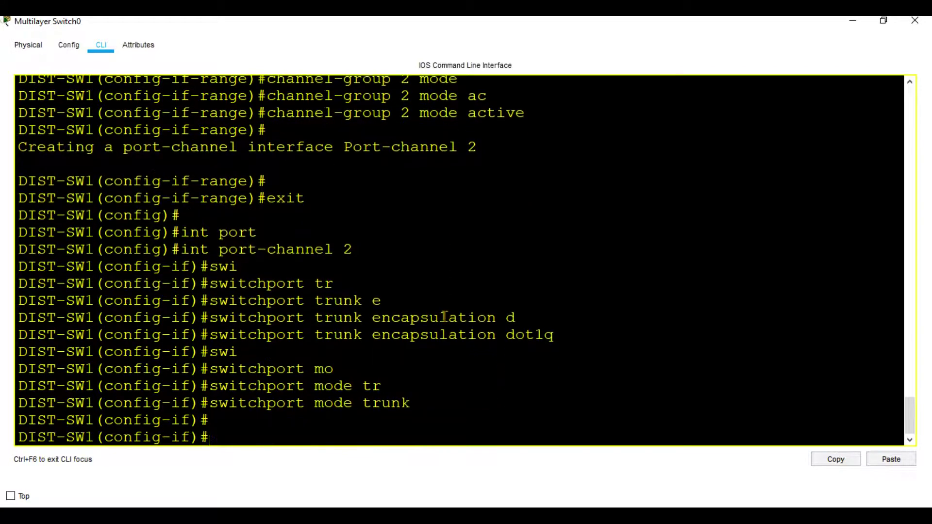
text(end)
key(Return)
key(Return)
key(Return)
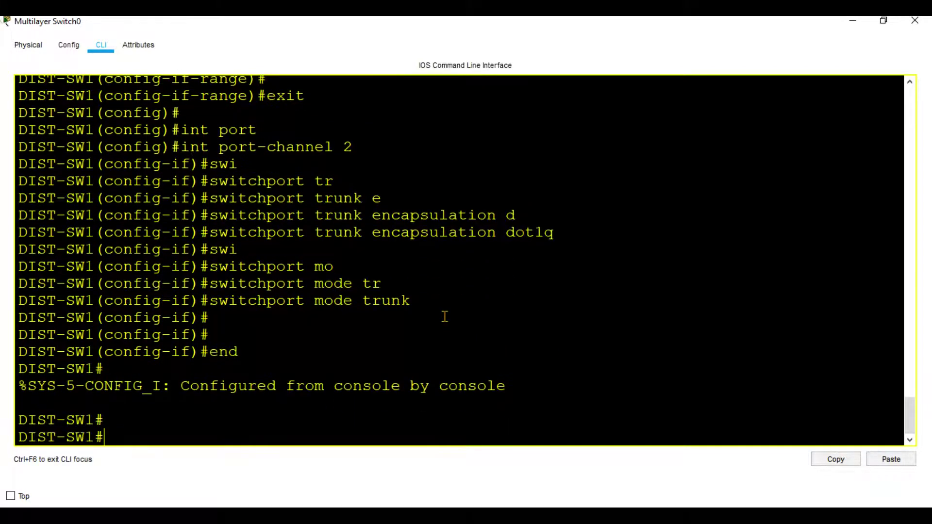
Step: Open the ACCESS-SW2 command line from the network topology
click(854, 22)
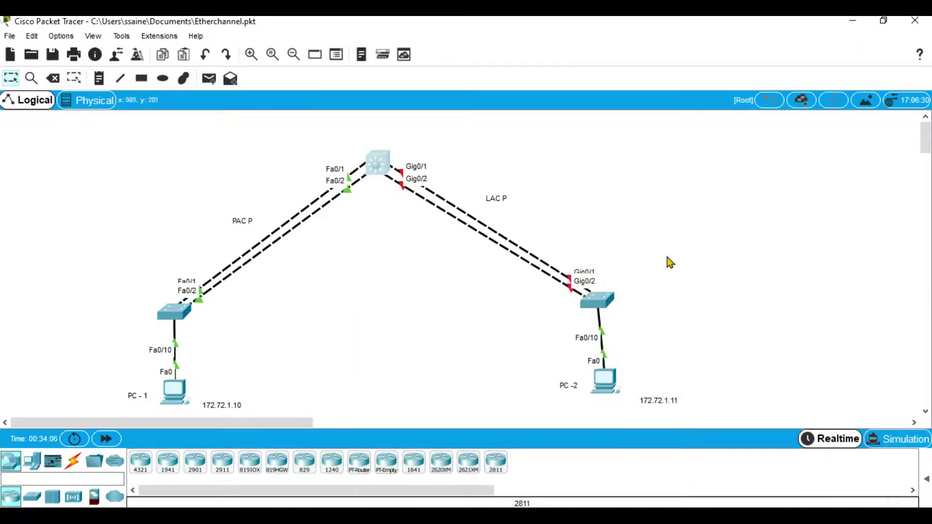
click(594, 301)
key(Return)
key(Return)
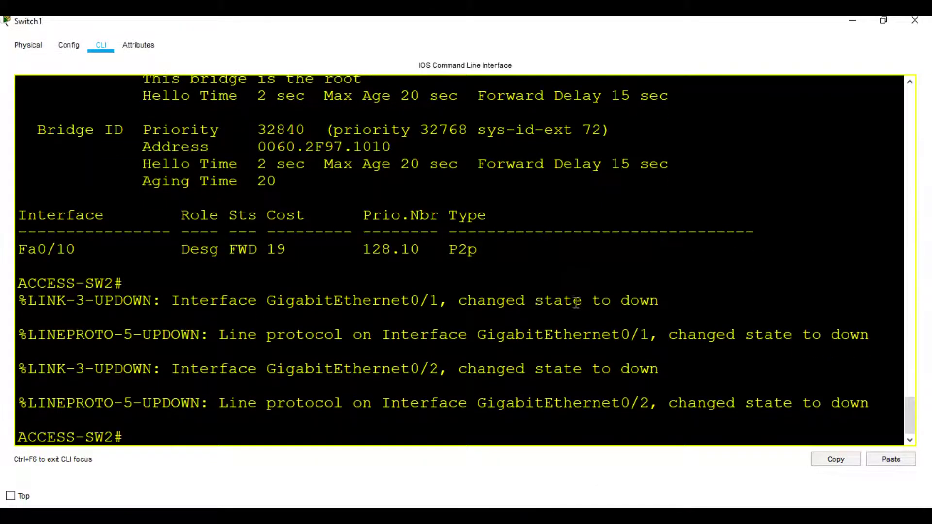
Step: Enter global configuration on ACCESS-SW2 and shut down interface range g0/1-2
text(config t)
key(Return)
key(Return)
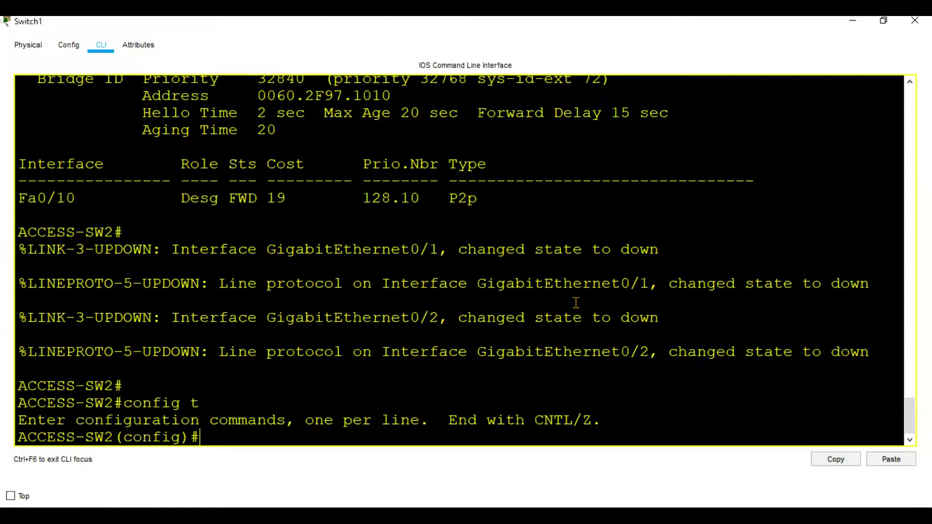
text(int ran)
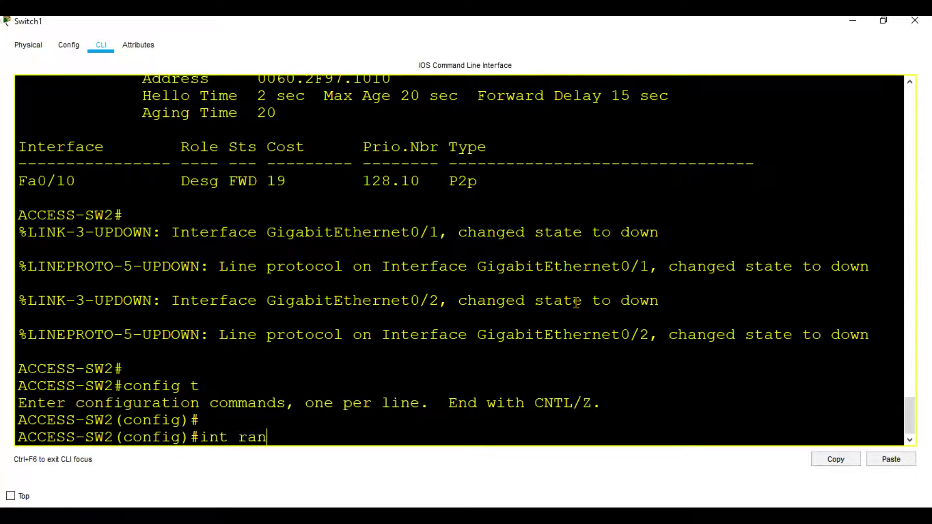
text(ee fa0/1)
key(BackSpace)
key(BackSpace)
key(BackSpace)
key(BackSpace)
key(BackSpace)
text(g0/1-2)
key(Return)
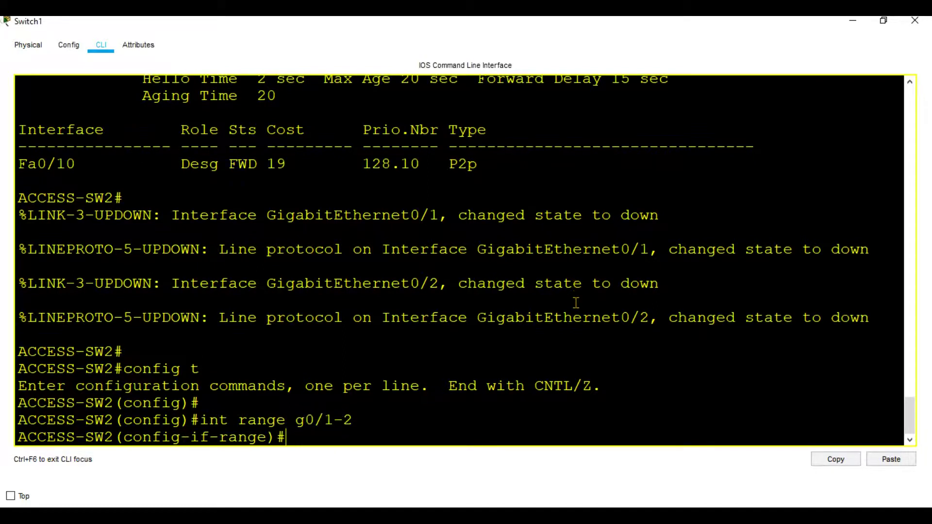
text(shu)
key(Return)
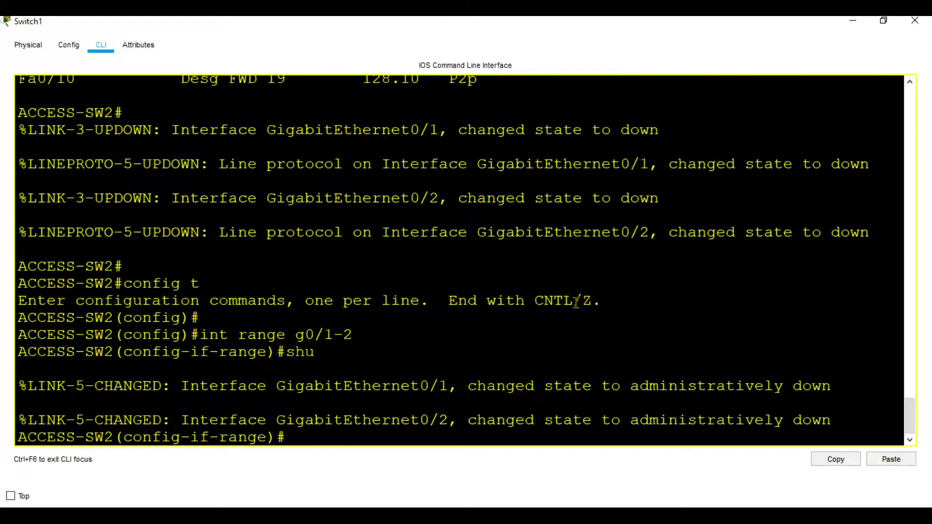
Step: Assign g0/1-2 on ACCESS-SW2 to channel-group 2 in mode active and exit to global configuration
key(Return)
text(cha)
key(Tab)
text(nn)
key(Tab)
text(el-gr)
key(Tab)
text(2)
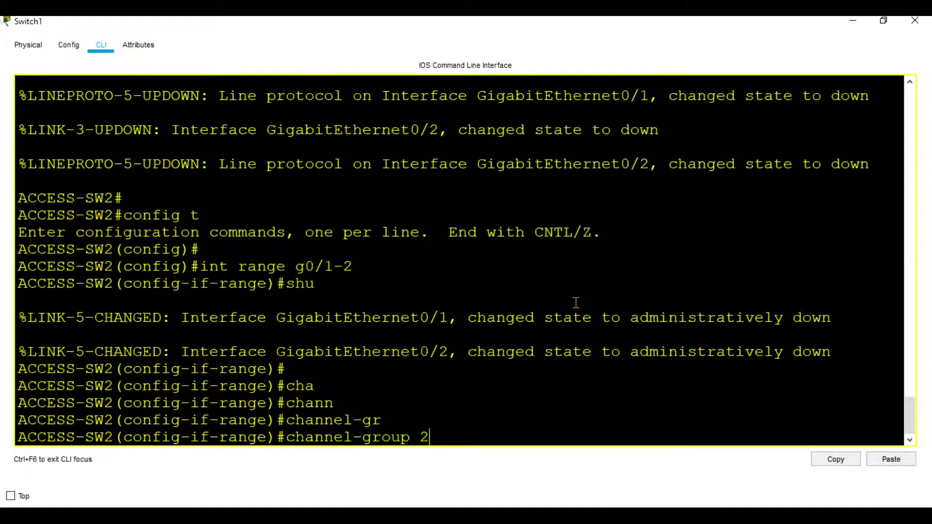
text( mod)
key(Tab)
text(ac)
key(Tab)
key(Return)
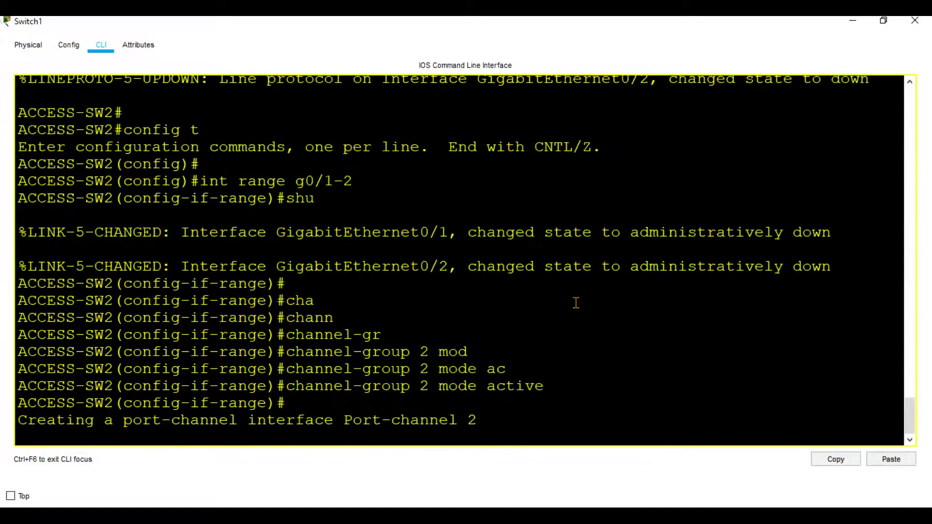
text(exit)
key(Return)
key(Return)
key(Return)
Step: Set interface port-channel 2 on ACCESS-SW2 to switchport mode trunk and exit to global configuration
text(int port)
key(Tab)
text(2)
key(Return)
text(swi)
key(Tab)
text(mo)
key(Tab)
text(t)
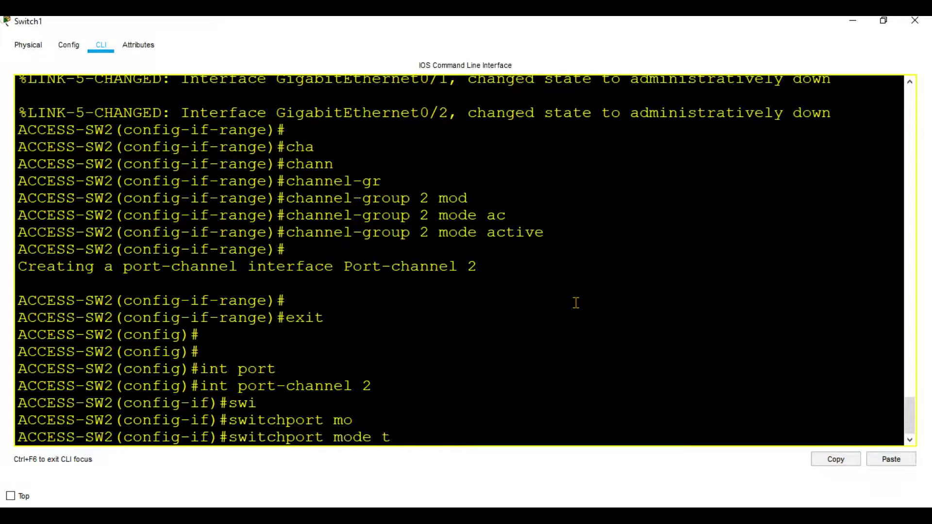
text(runk)
key(Tab)
key(Return)
key(Return)
text(exit)
key(Return)
Step: Bring interface range g0/1-2 on ACCESS-SW2 back up with no shut
text(int )
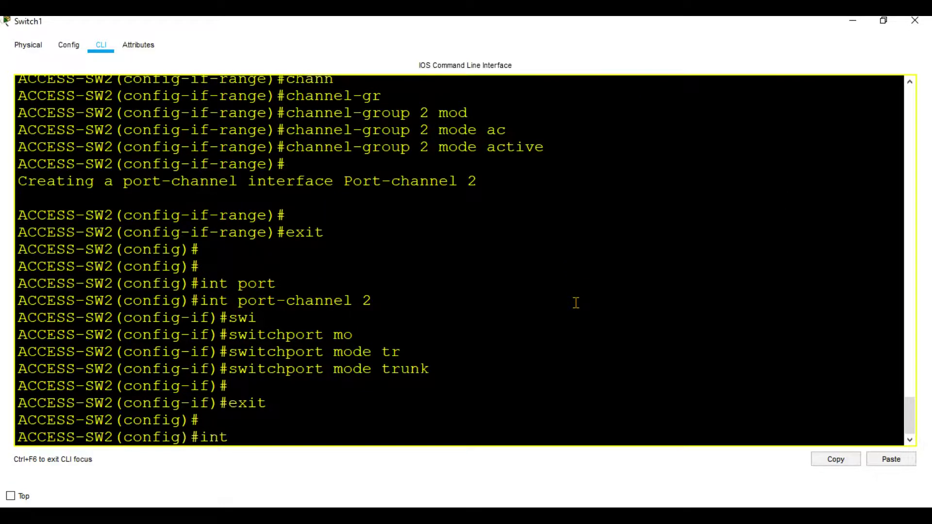
text(range g0/1-2)
key(Return)
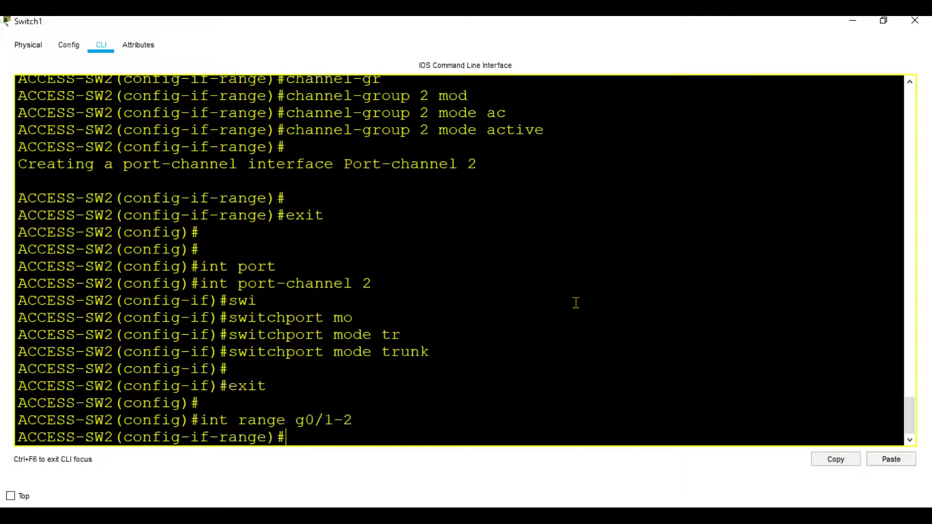
text(no shut)
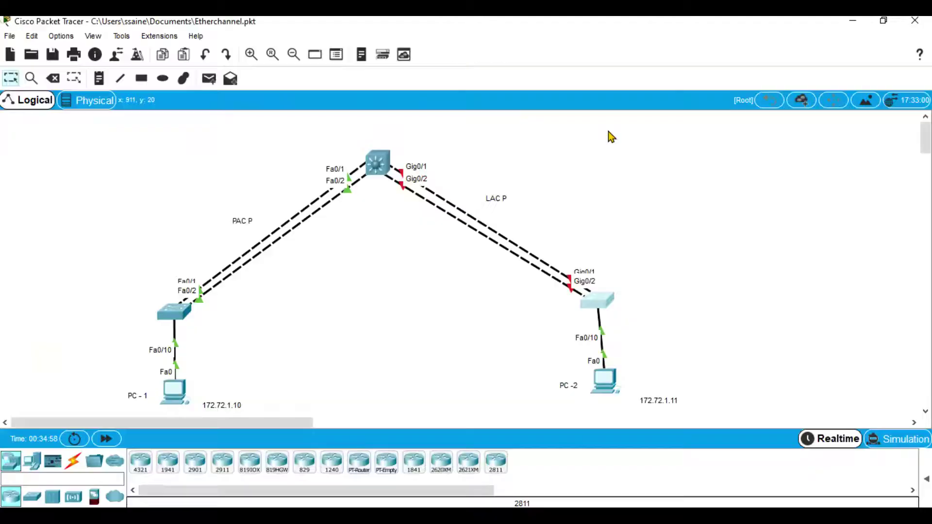
Step: Switch to the DIST-SW1 command line, enable interface range g0/1-2 with no shut, and end configuration mode
click(384, 174)
click(429, 253)
text(config t)
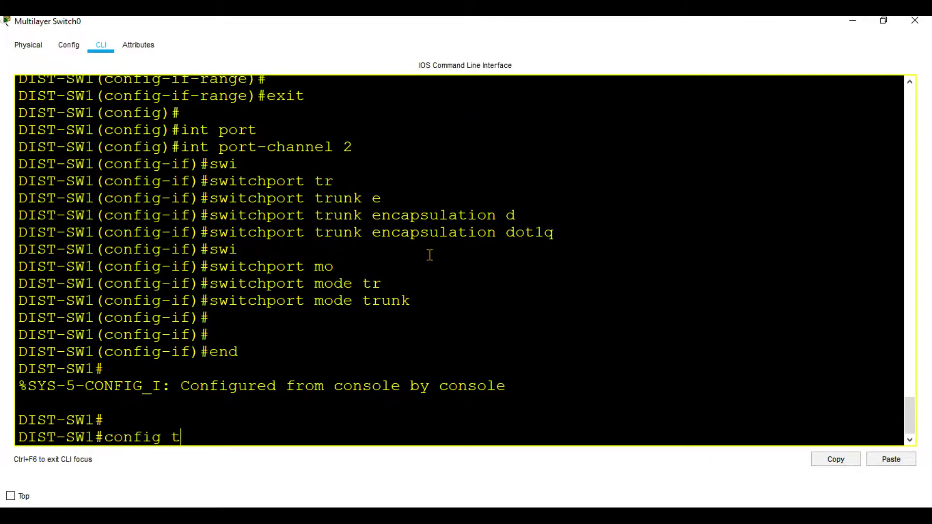
key(Return)
text(int range)
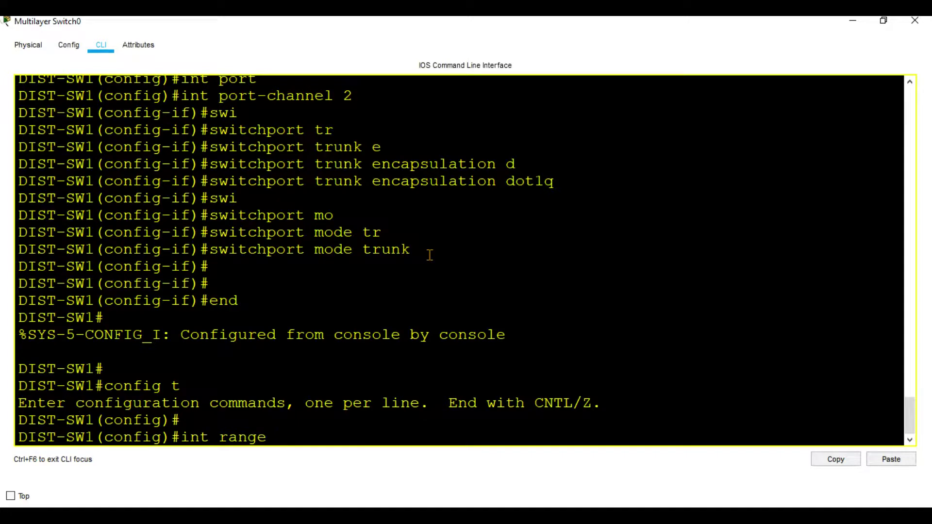
text( g0/1-2)
key(Return)
text(no shut)
key(Return)
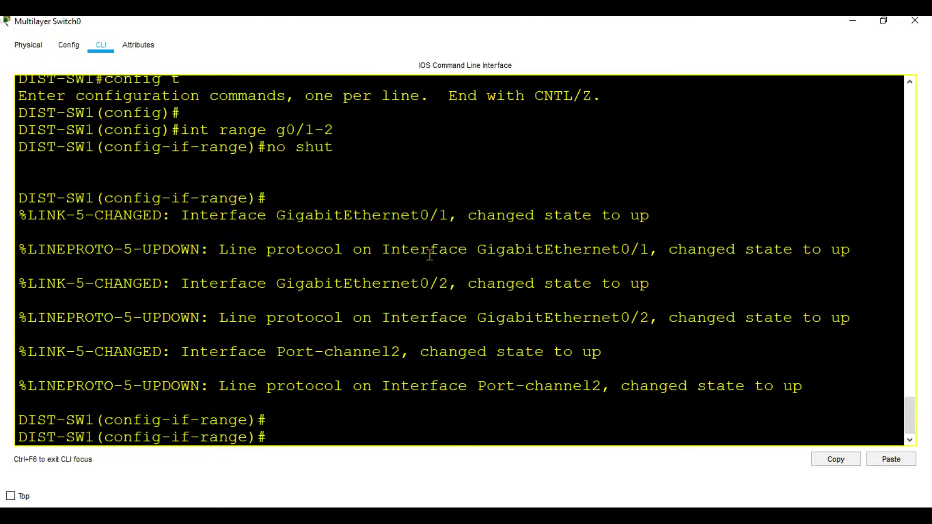
text(end)
key(Return)
key(Return)
key(Return)
Step: Display the EtherChannel summary on DIST-SW1 and examine the status, protocol and member ports of port-channel 2
text(sh ether)
key(Tab)
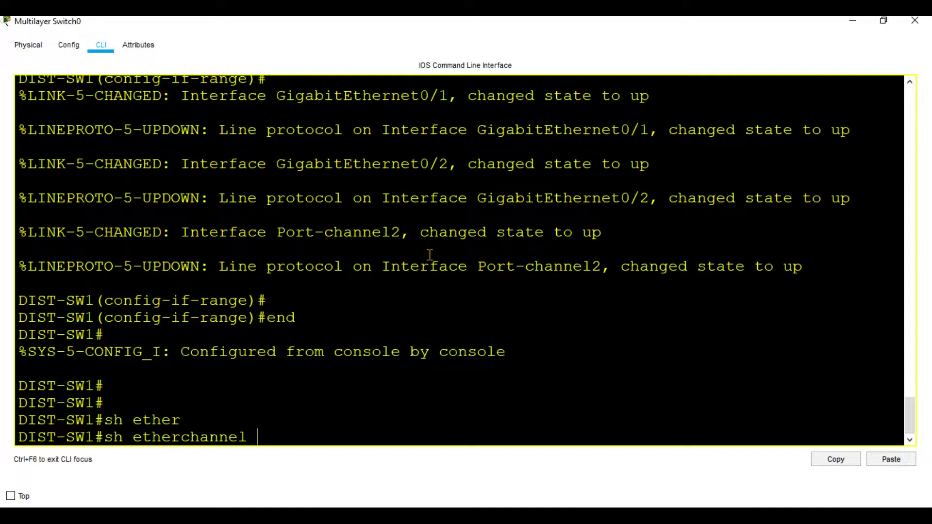
text(su)
key(Tab)
key(Return)
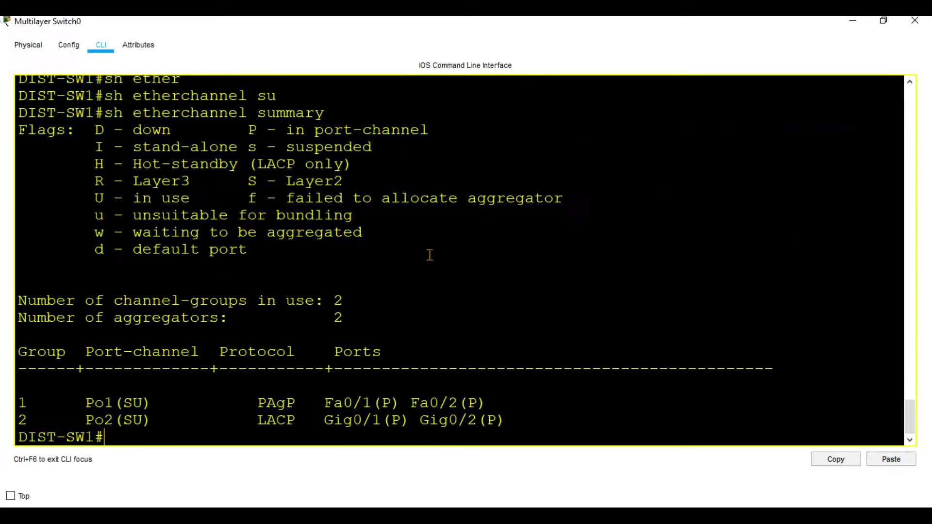
double_click(90, 421)
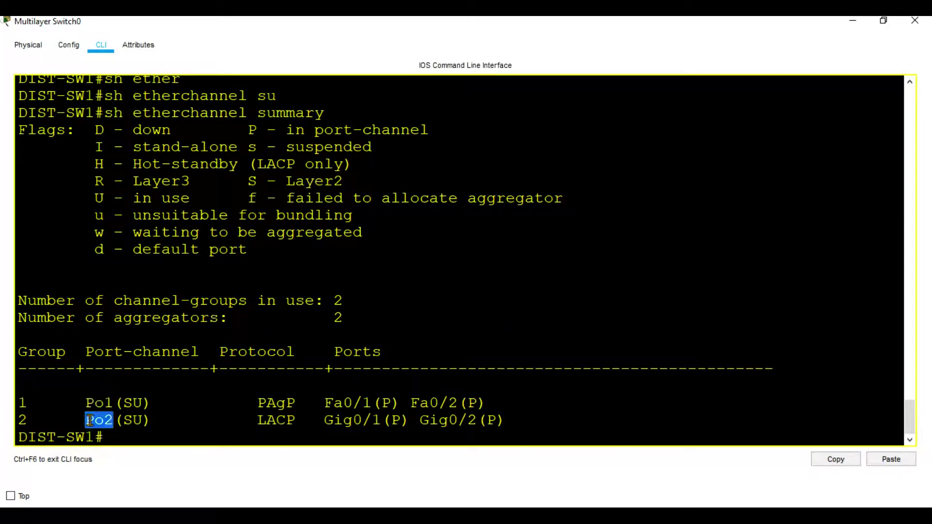
click(130, 421)
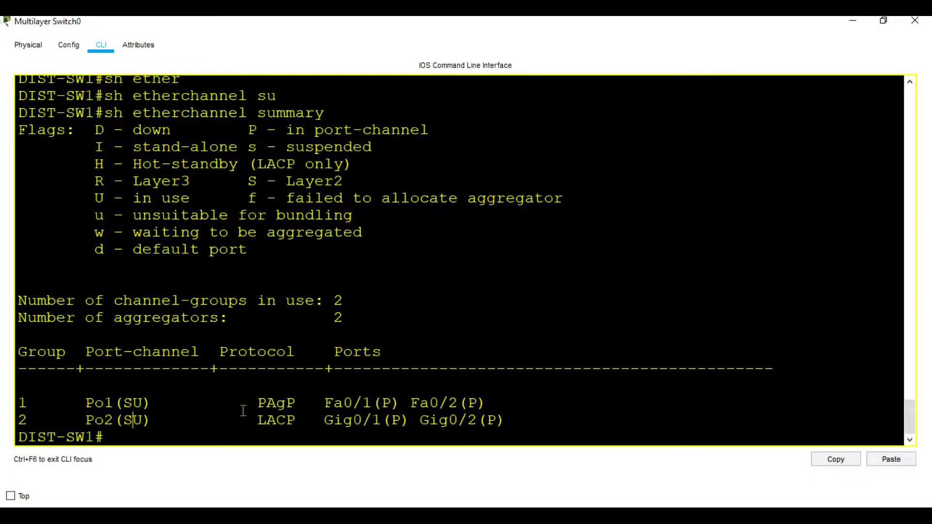
double_click(286, 421)
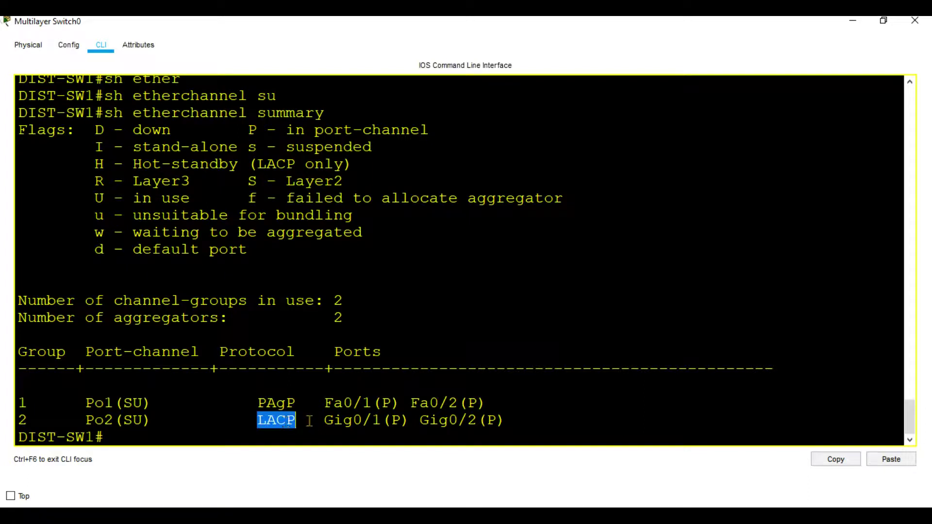
triple_click(349, 421)
triple_click(420, 417)
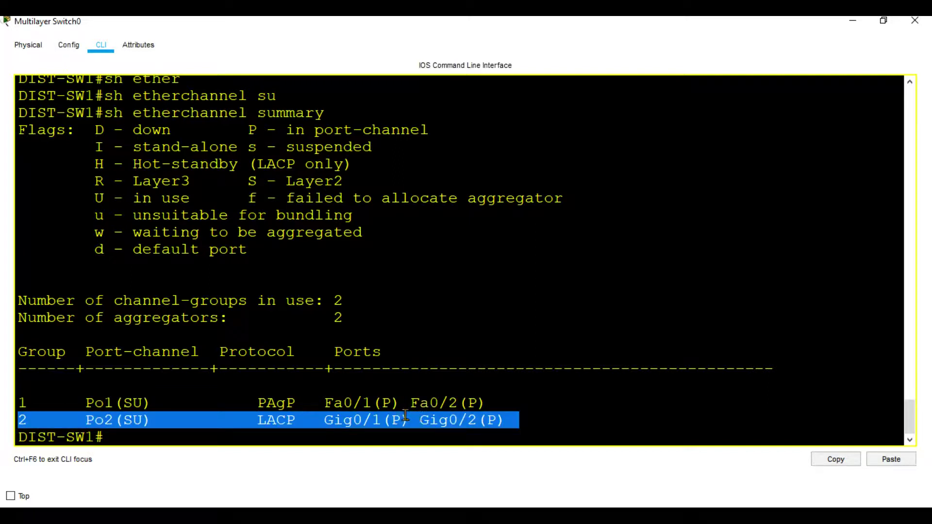
click(852, 21)
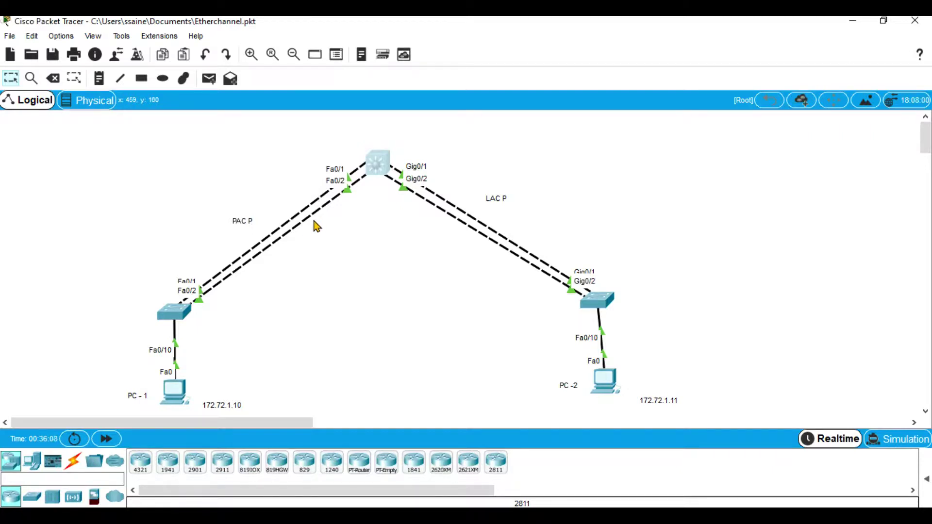
Step: Display the spanning tree for VLAN 72 on DIST-SW1 and examine the Po1 and Po2 interface entries
click(379, 166)
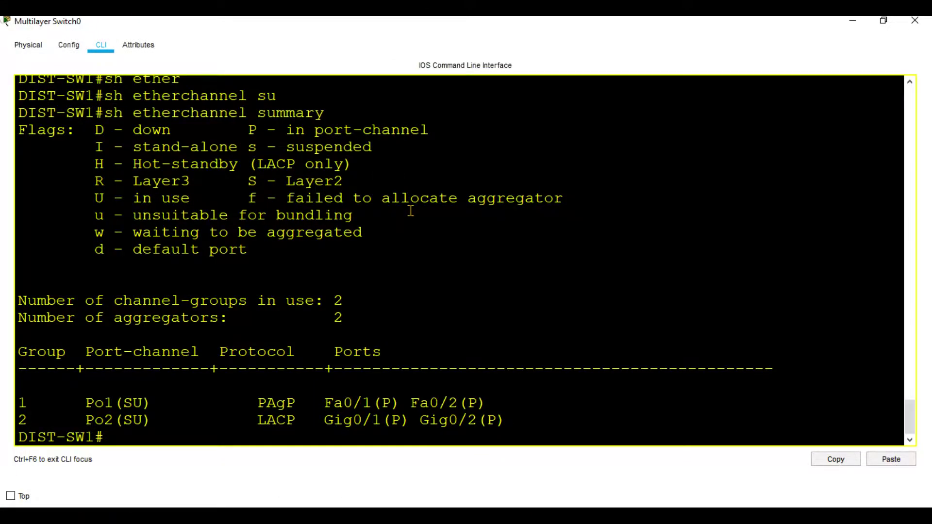
key(Return)
key(Return)
text(sh)
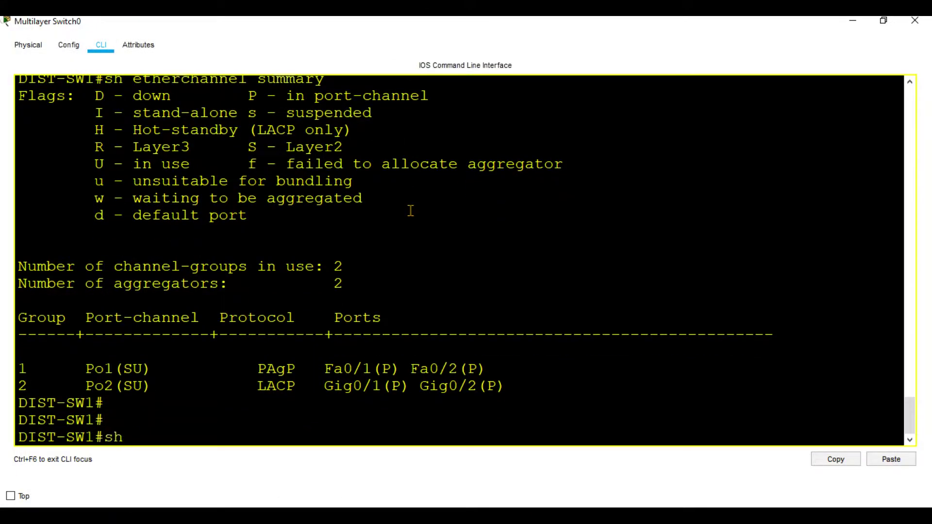
text( sp)
key(Tab)
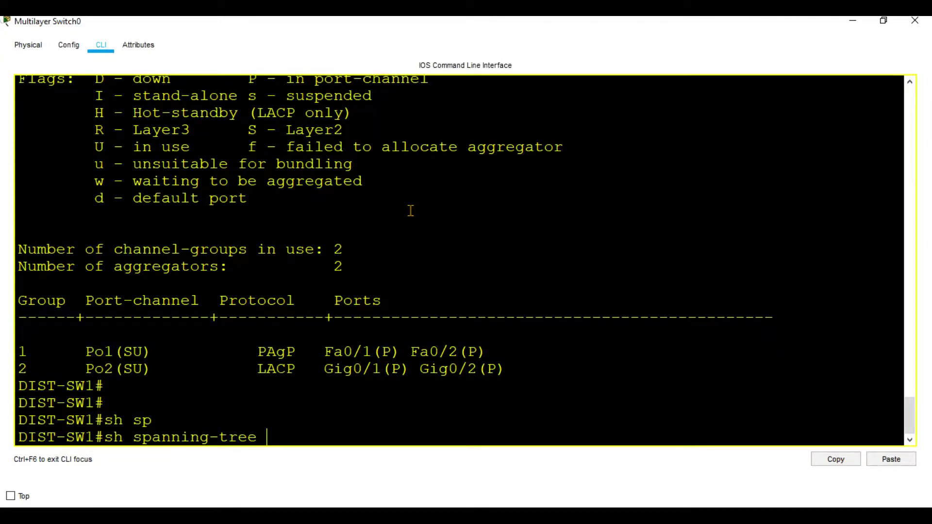
text(vl)
key(Tab)
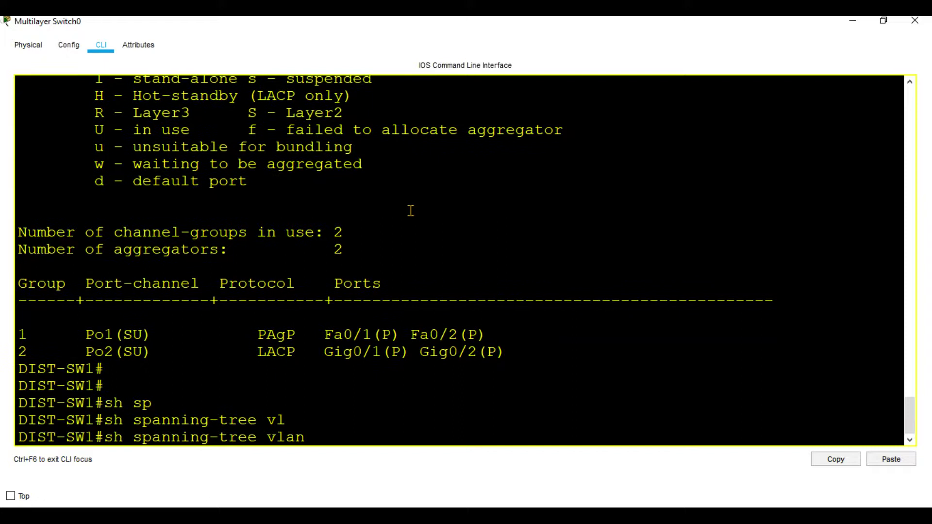
text(72)
key(Return)
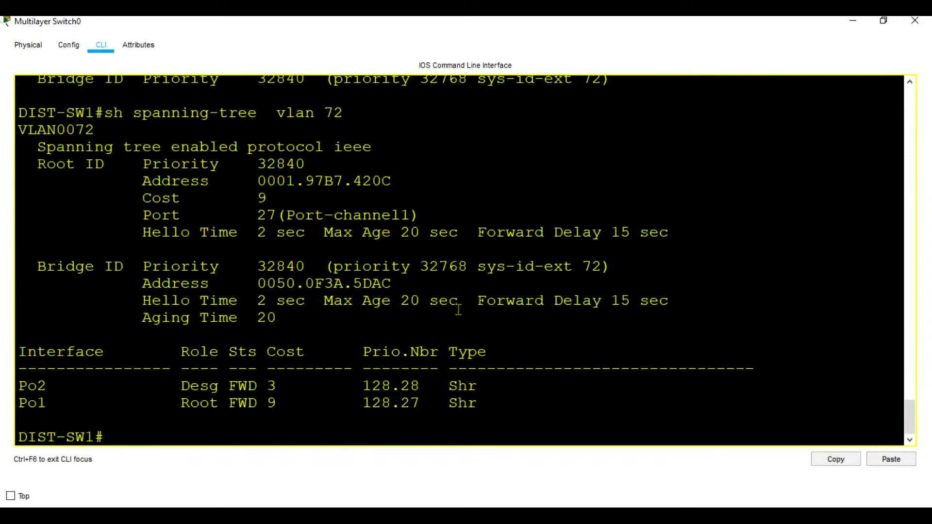
triple_click(32, 387)
drag(18, 402, 47, 402)
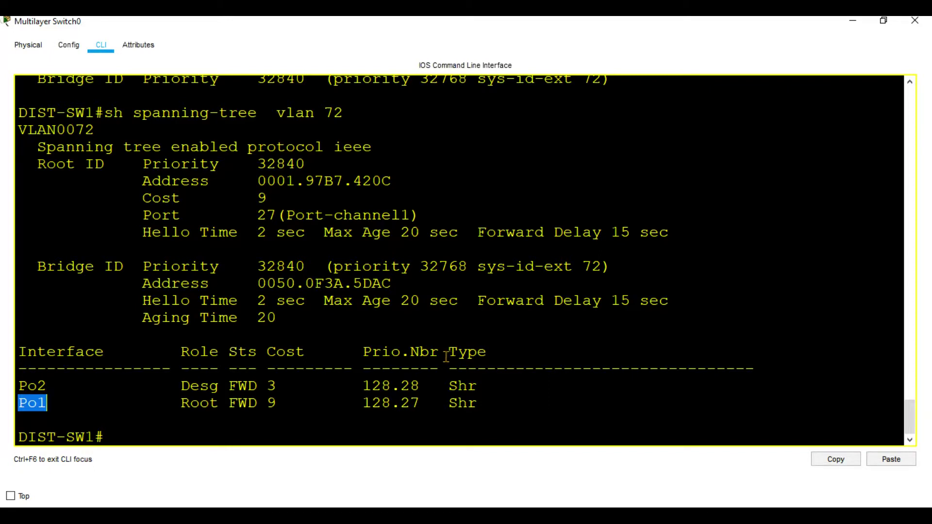
click(845, 25)
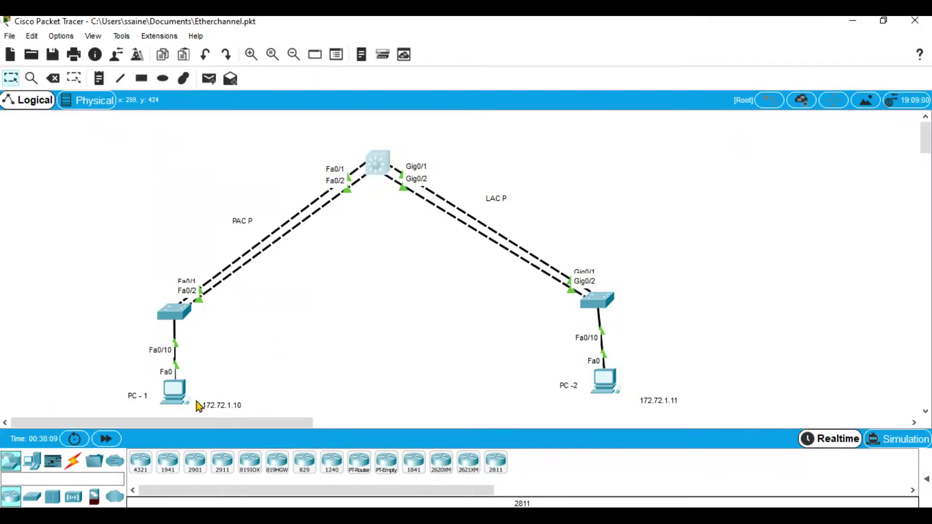
Step: Open the Command Prompt on PC-1 and display its IP configuration with ipconfig
click(175, 394)
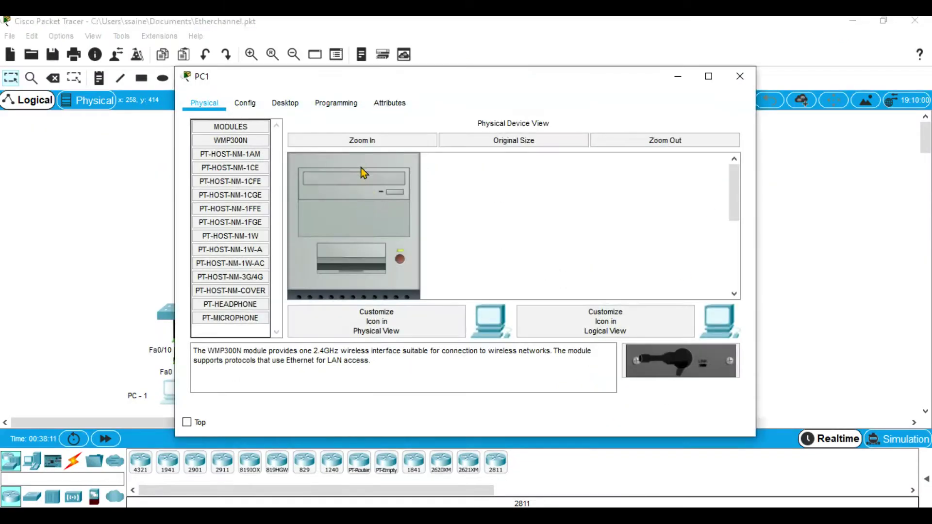
click(287, 104)
click(540, 173)
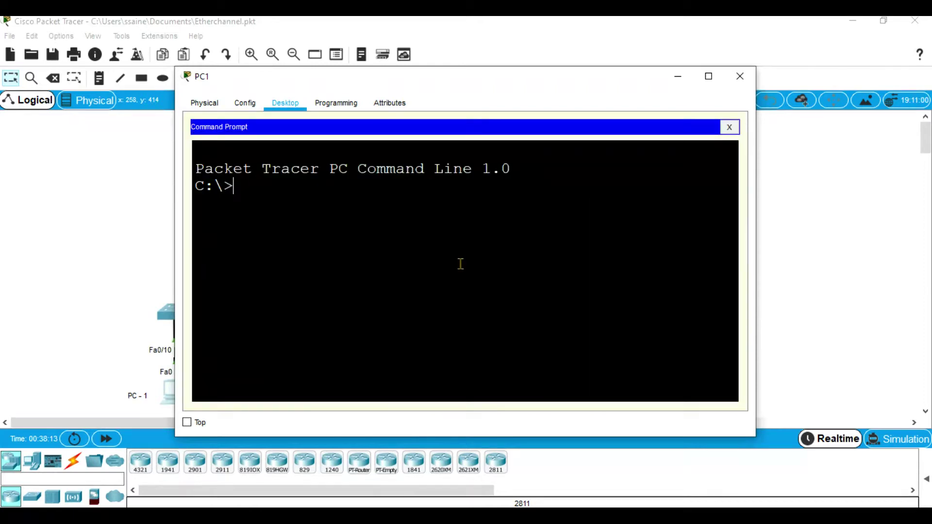
text(ipconfig)
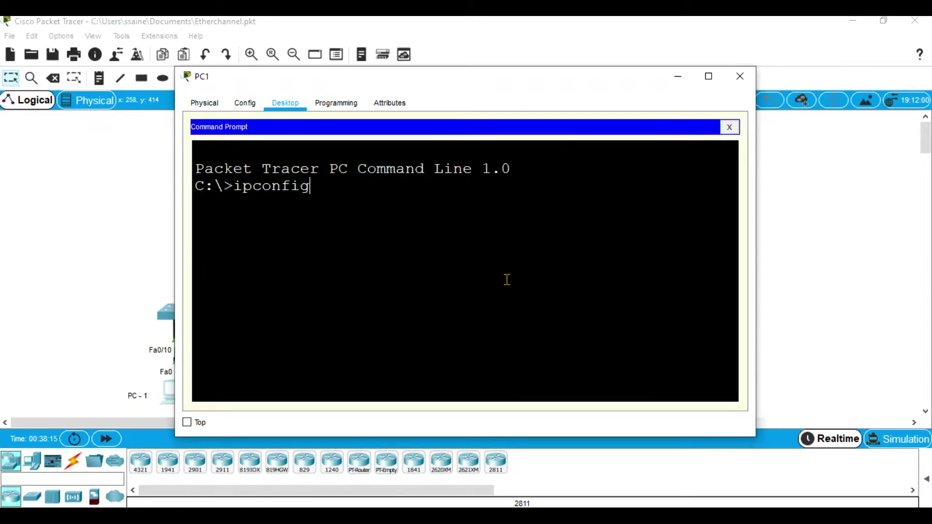
key(Return)
Step: Ping PC-2 at 172.72.1.11 from PC-1 and return to the network topology
text(p)
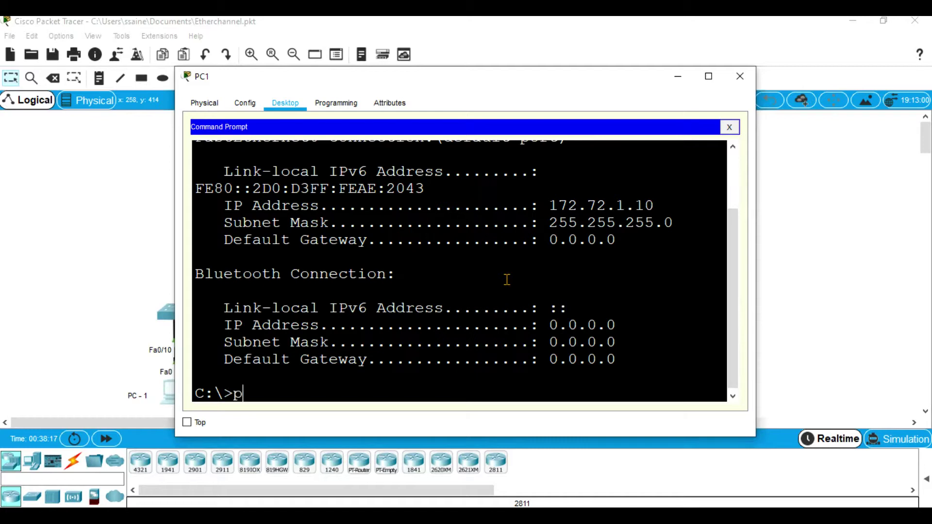
text(ing 172.72.1.11)
key(Return)
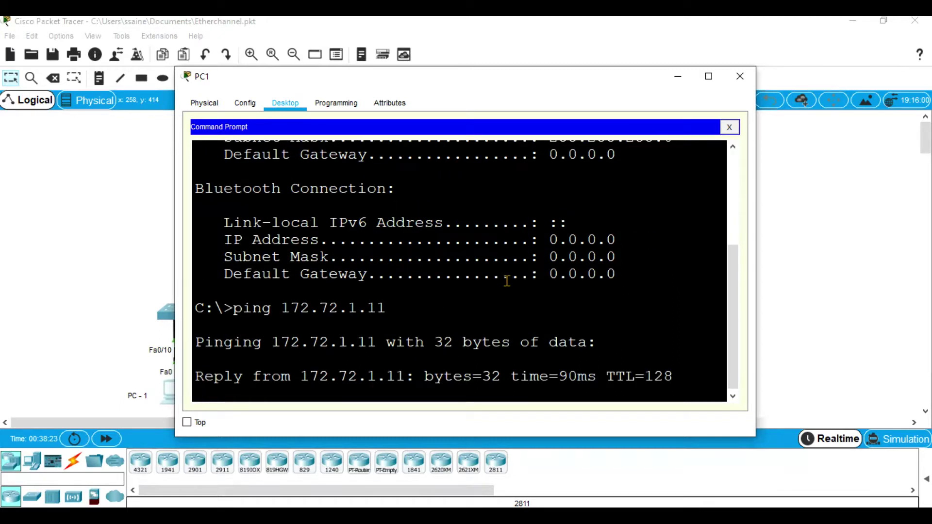
click(677, 78)
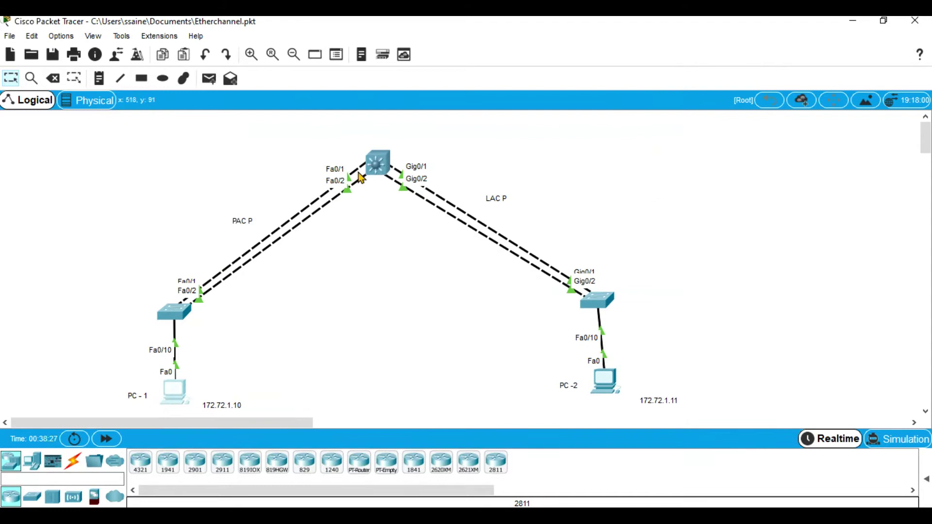